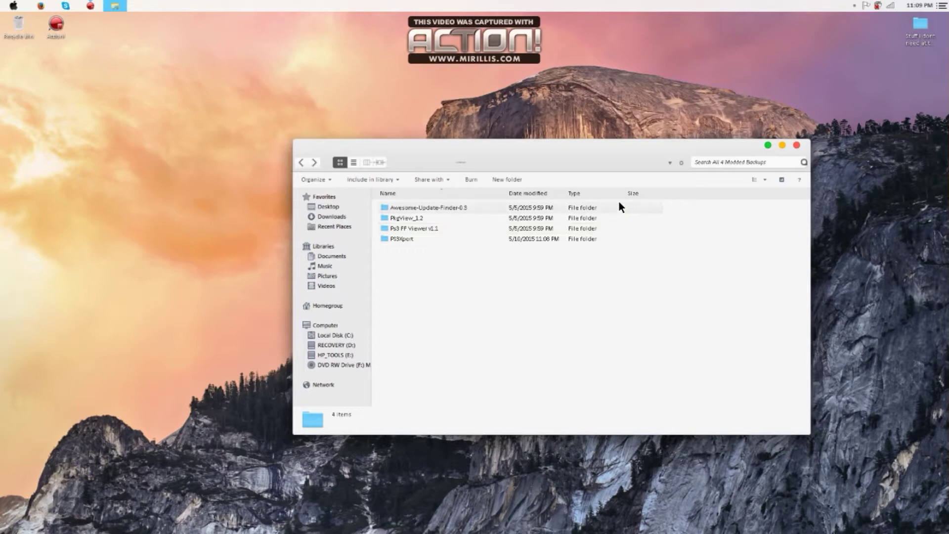
Maximize the All 4 Modded Backups window, view the inserted USB disk's files and browse from its PS3 folder to BACKUP.
{"action": "left_click_drag", "start_coordinate": [689, 149], "coordinate": [584, 5]}
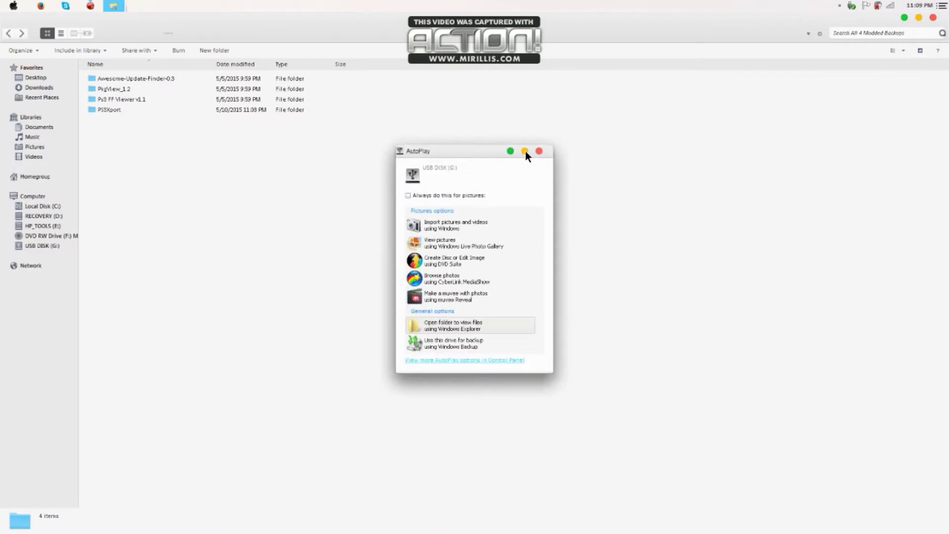
{"action": "left_click", "coordinate": [452, 328]}
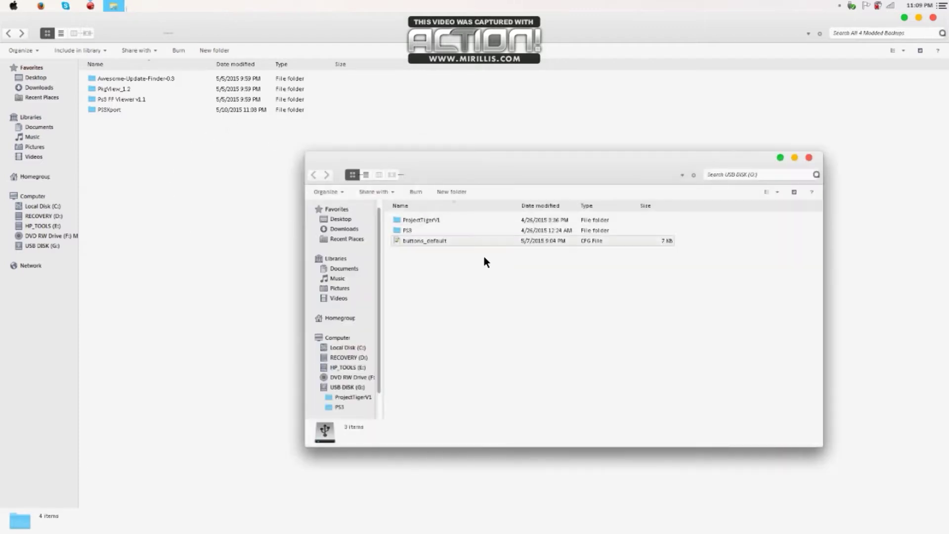
{"action": "double_click", "coordinate": [481, 230]}
{"action": "double_click", "coordinate": [494, 220]}
{"action": "double_click", "coordinate": [485, 221]}
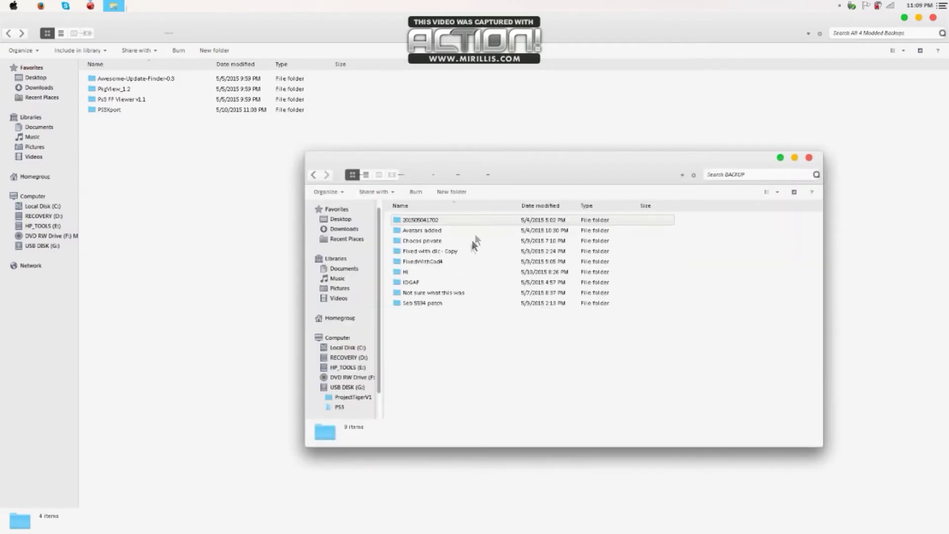
{"action": "right_click", "coordinate": [460, 273]}
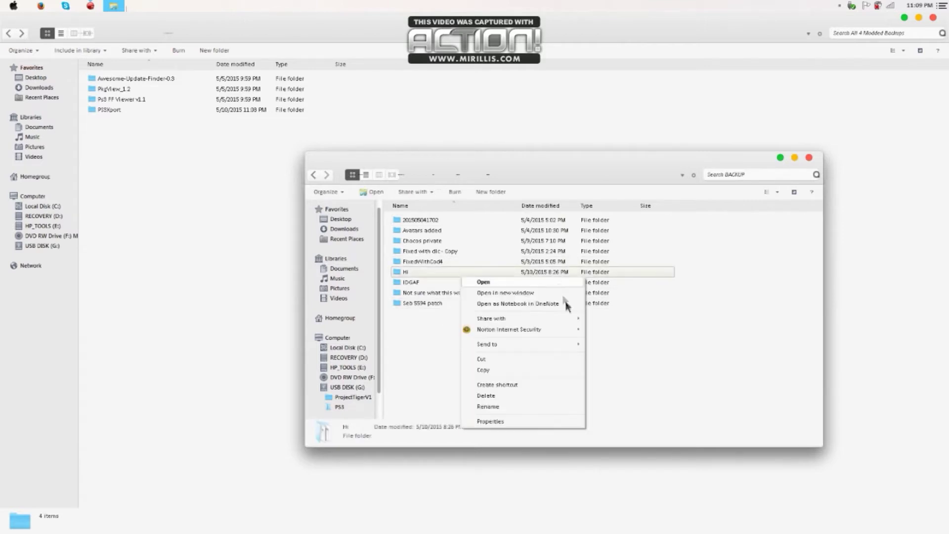
{"action": "left_click", "coordinate": [396, 352]}
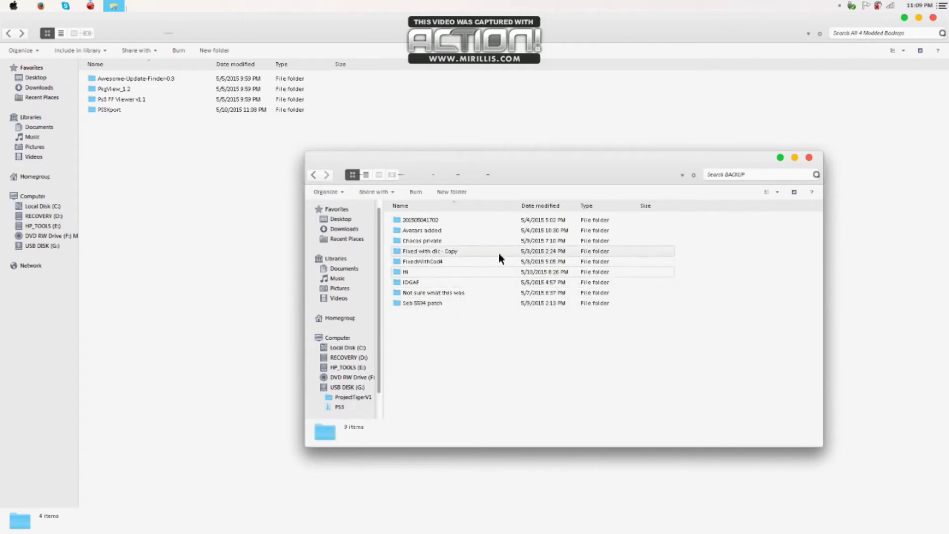
{"action": "mouse_move", "coordinate": [454, 351]}
{"action": "left_mouse_down"}
{"action": "mouse_move", "coordinate": [483, 194]}
{"action": "mouse_move", "coordinate": [479, 329]}
{"action": "mouse_move", "coordinate": [422, 360]}
{"action": "mouse_move", "coordinate": [447, 212]}
{"action": "mouse_move", "coordinate": [468, 348]}
{"action": "left_mouse_up"}
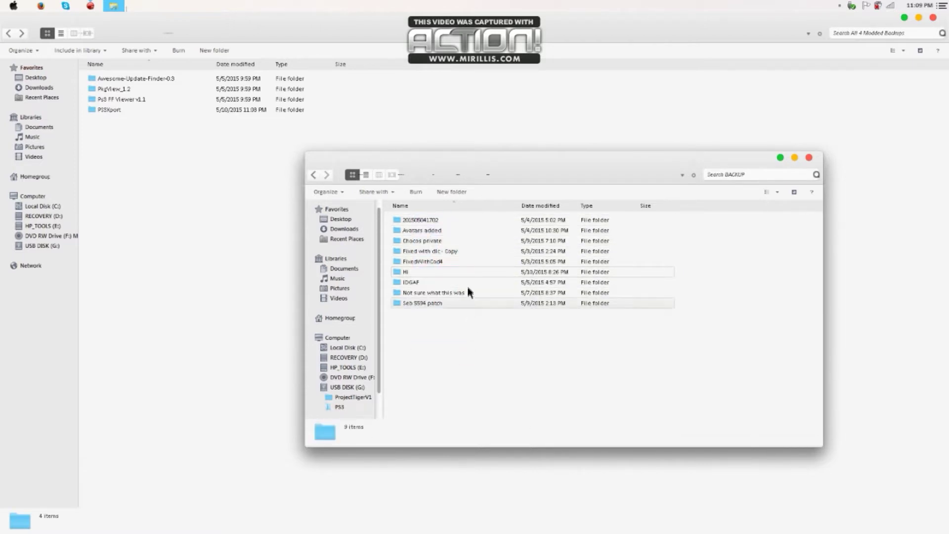
Rename the Hi folder inside BACKUP as Fixed Mw2.
{"action": "right_click", "coordinate": [469, 272]}
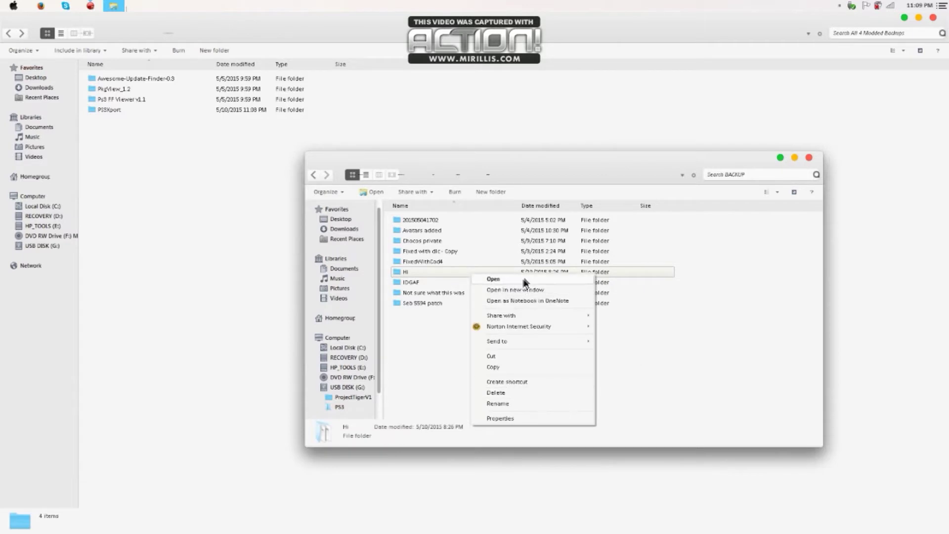
{"action": "left_click", "coordinate": [538, 404]}
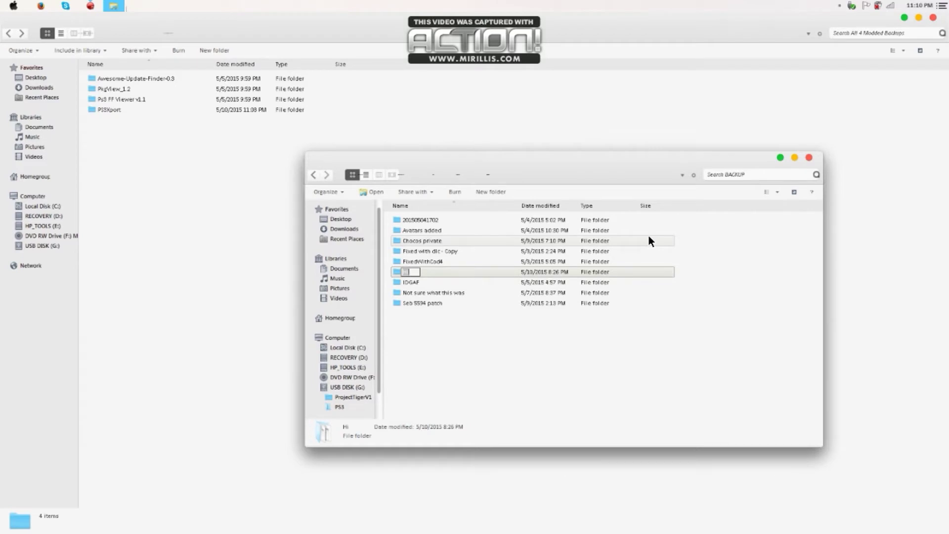
{"action": "type", "text": "Fixed"}
{"action": "type", "text": "Mw2"}
{"action": "key", "text": "Return"}
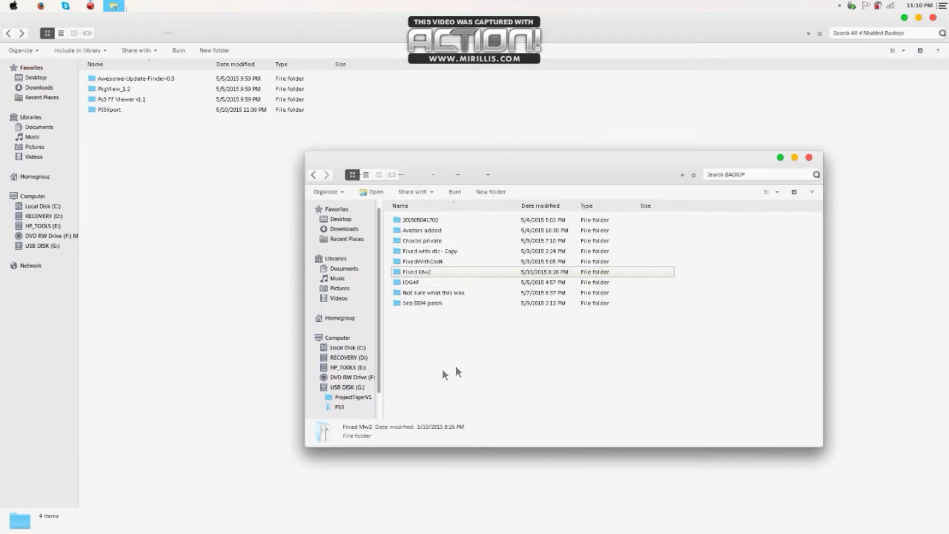
Create a new folder named Hi inside the USB disk's BACKUP folder.
{"action": "left_click", "coordinate": [475, 367]}
{"action": "right_click", "coordinate": [488, 369]}
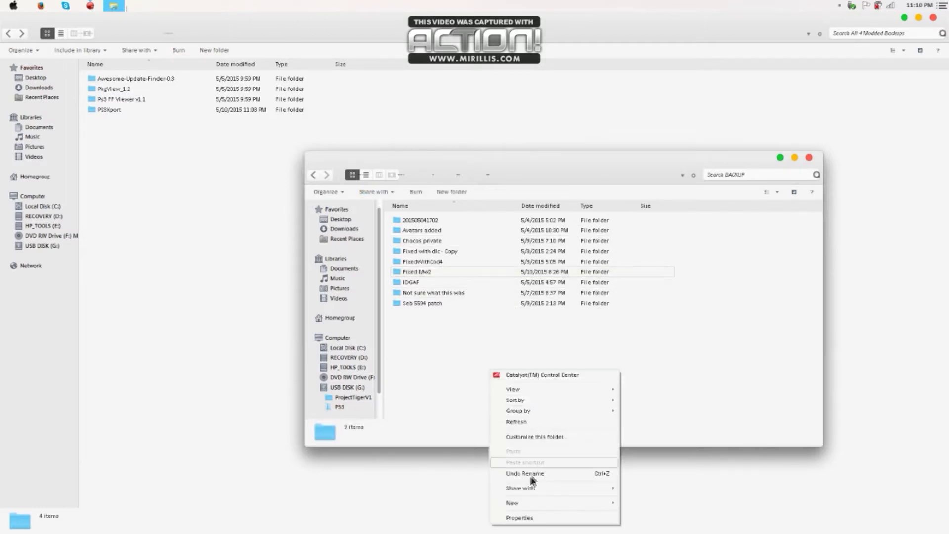
{"action": "mouse_move", "coordinate": [532, 503]}
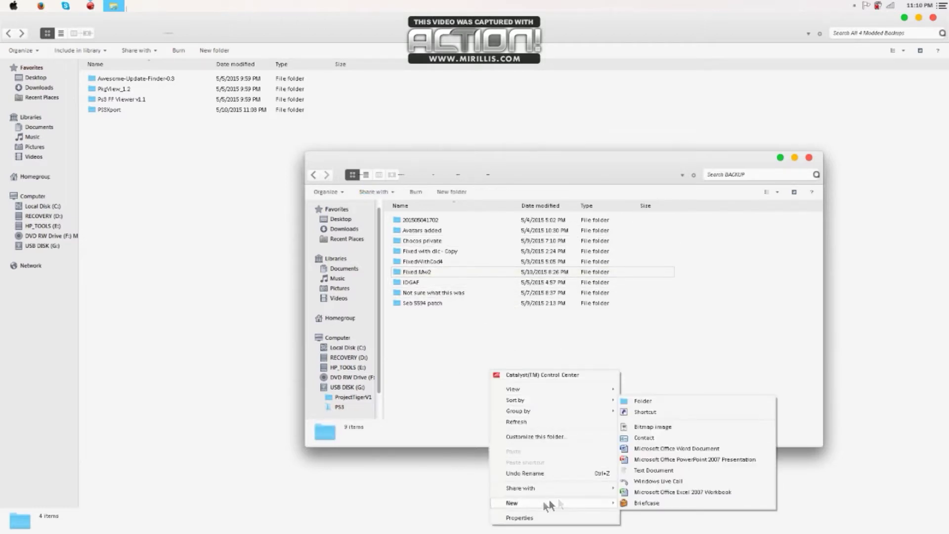
{"action": "left_click", "coordinate": [650, 402]}
{"action": "type", "text": "Hi"}
{"action": "key", "text": "Return"}
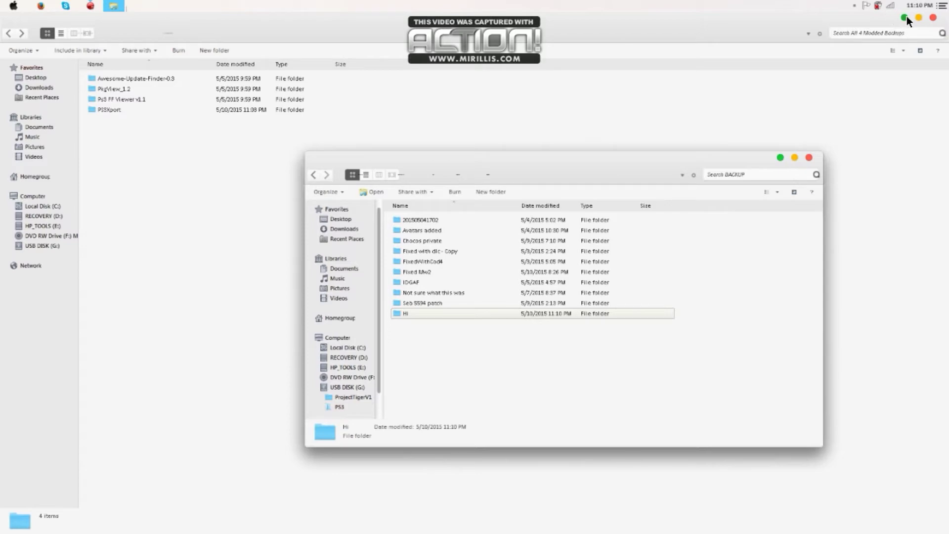
{"action": "left_click", "coordinate": [871, 16]}
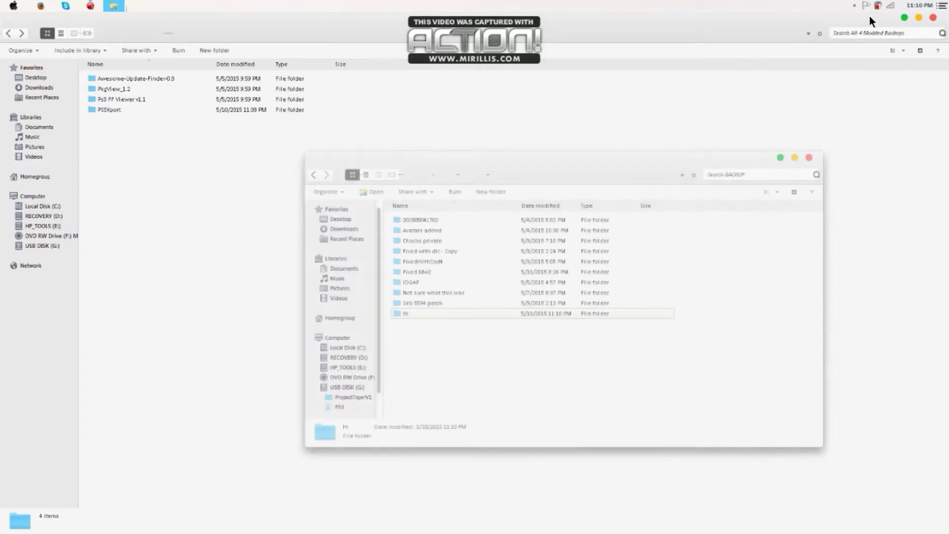
{"action": "left_click", "coordinate": [904, 18]}
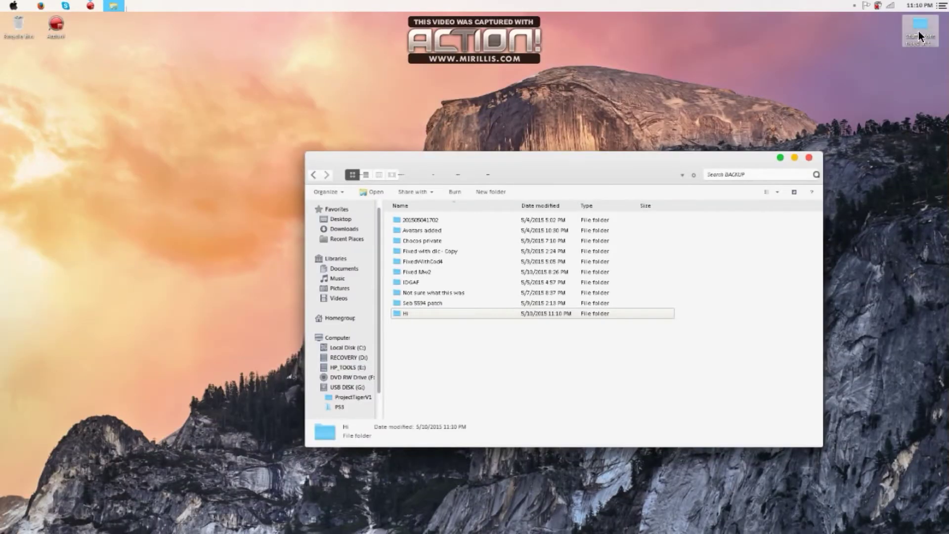
{"action": "double_click", "coordinate": [919, 30]}
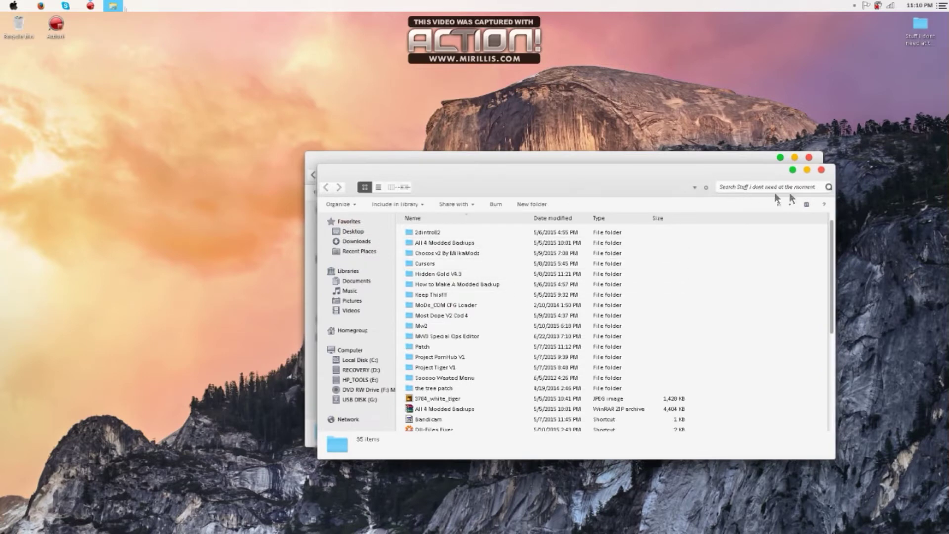
{"action": "left_click_drag", "start_coordinate": [775, 174], "coordinate": [672, 141]}
{"action": "left_click", "coordinate": [662, 138]}
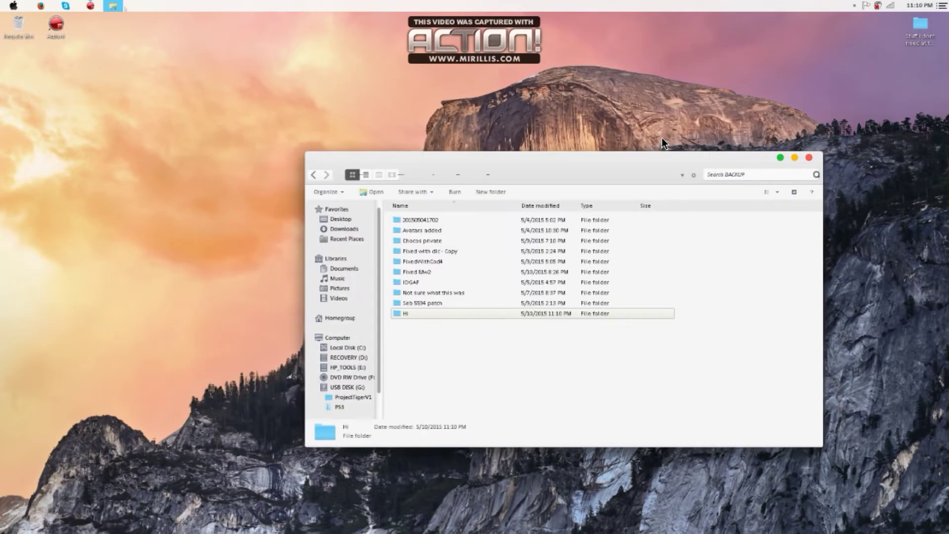
{"action": "left_click", "coordinate": [777, 158]}
Bring back the All 4 Modded Backups window, look inside its PS3Xport folder and minimize the window.
{"action": "mouse_move", "coordinate": [113, 6]}
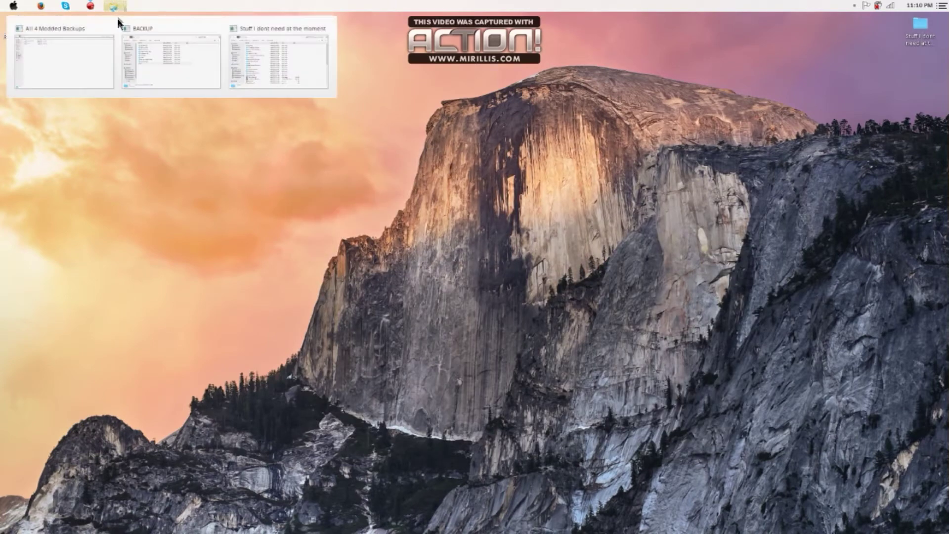
{"action": "left_click", "coordinate": [71, 55]}
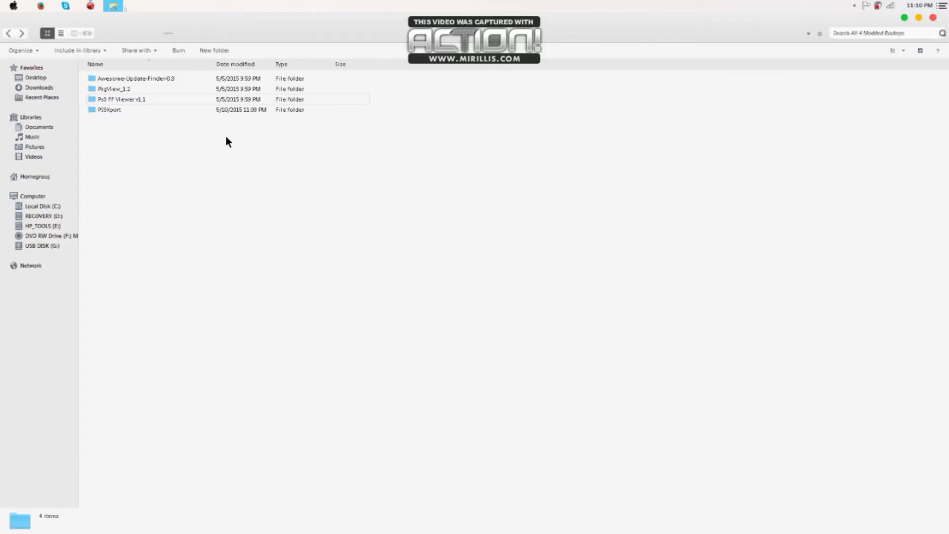
{"action": "left_click_drag", "start_coordinate": [229, 161], "coordinate": [360, 74]}
{"action": "left_click", "coordinate": [330, 229]}
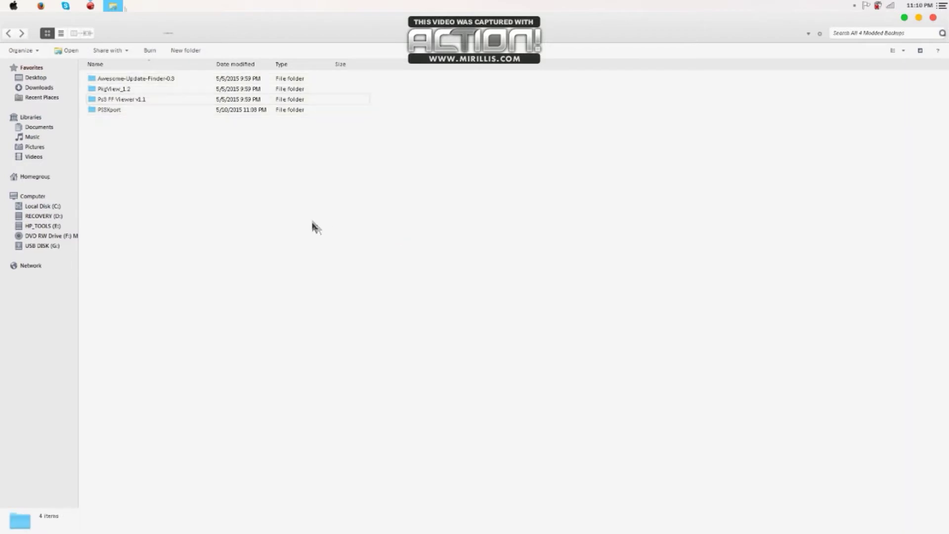
{"action": "double_click", "coordinate": [228, 111]}
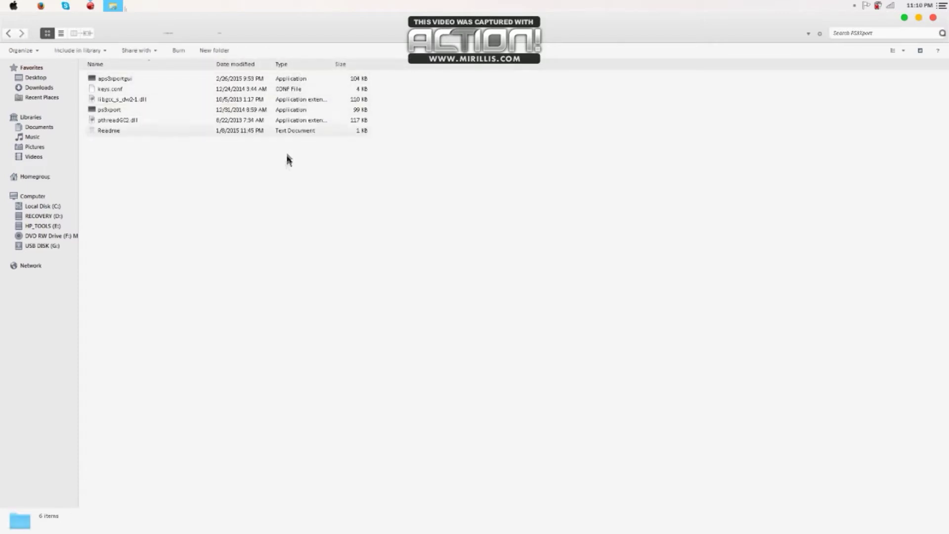
{"action": "left_click", "coordinate": [906, 17]}
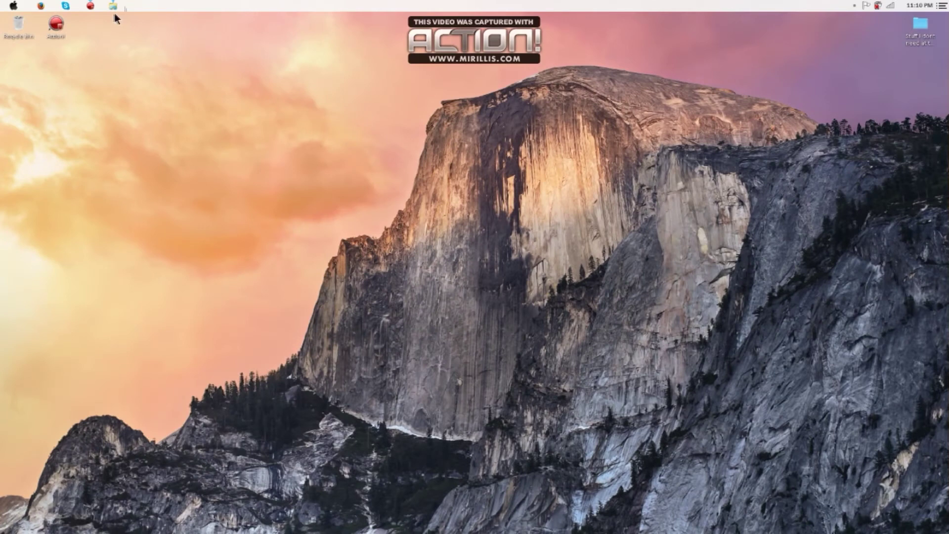
Open the hi folder on Local Disk (C:) and check its dev_hdd0 folder, returning to hi.
{"action": "left_click", "coordinate": [13, 5]}
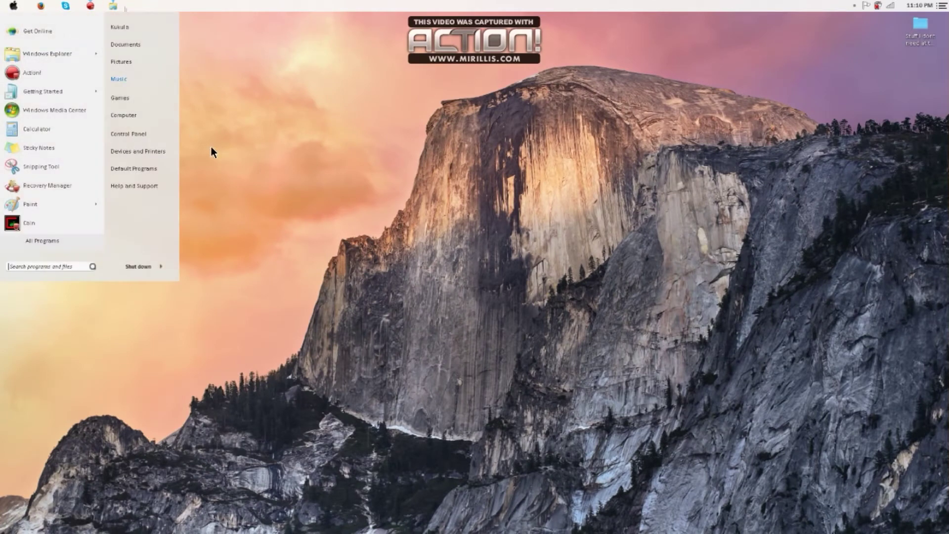
{"action": "left_click", "coordinate": [143, 115]}
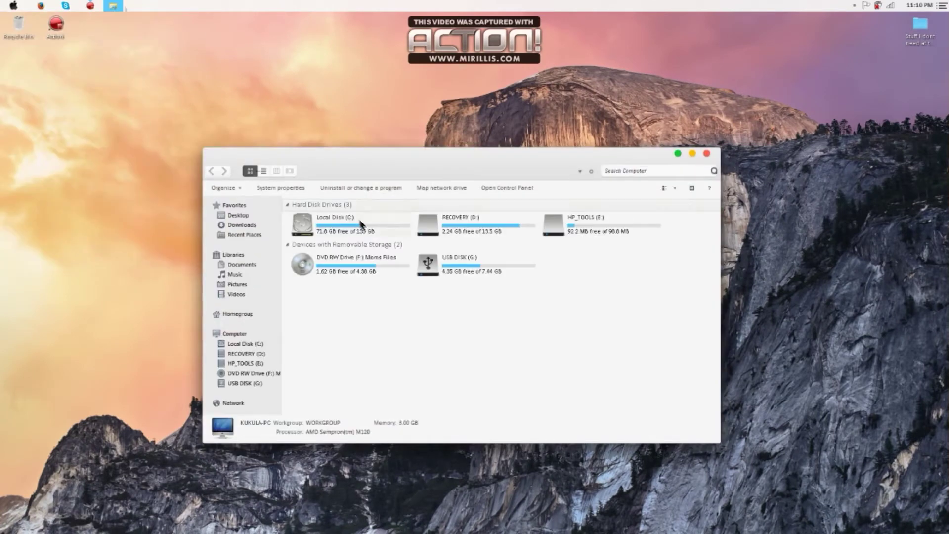
{"action": "double_click", "coordinate": [381, 221]}
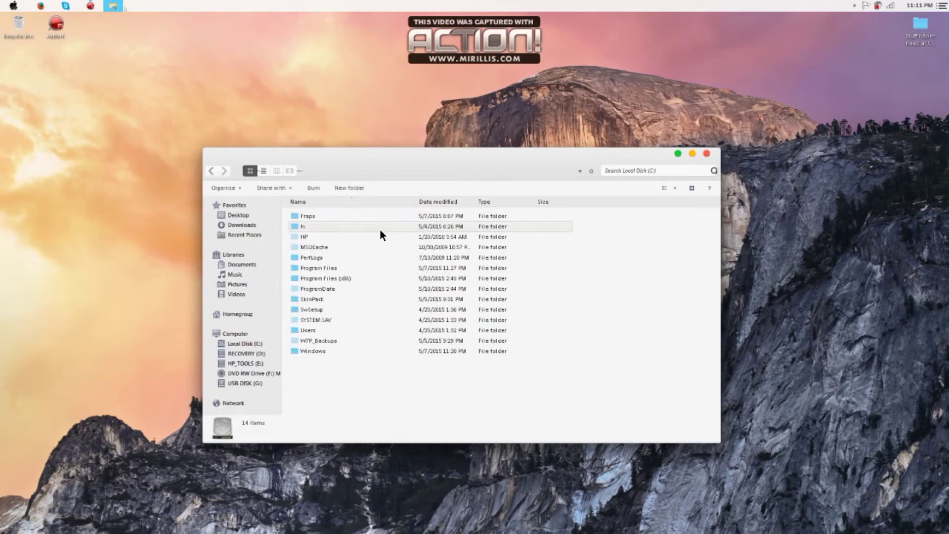
{"action": "double_click", "coordinate": [381, 228]}
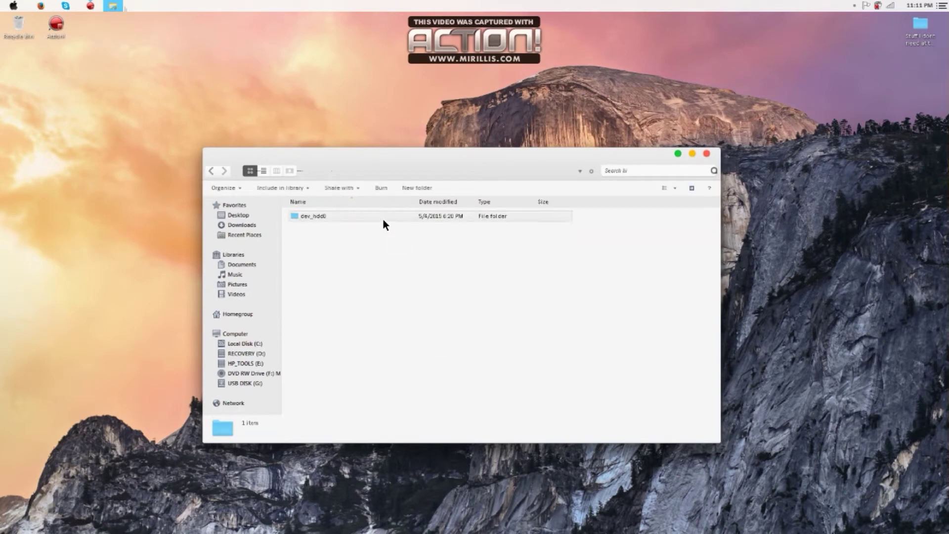
{"action": "double_click", "coordinate": [384, 219]}
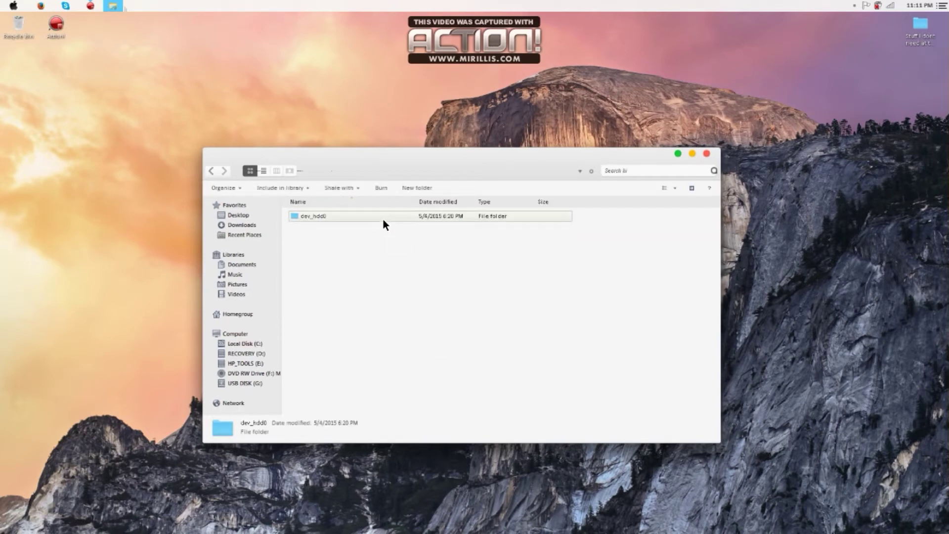
{"action": "left_click", "coordinate": [213, 170]}
{"action": "left_click", "coordinate": [330, 254]}
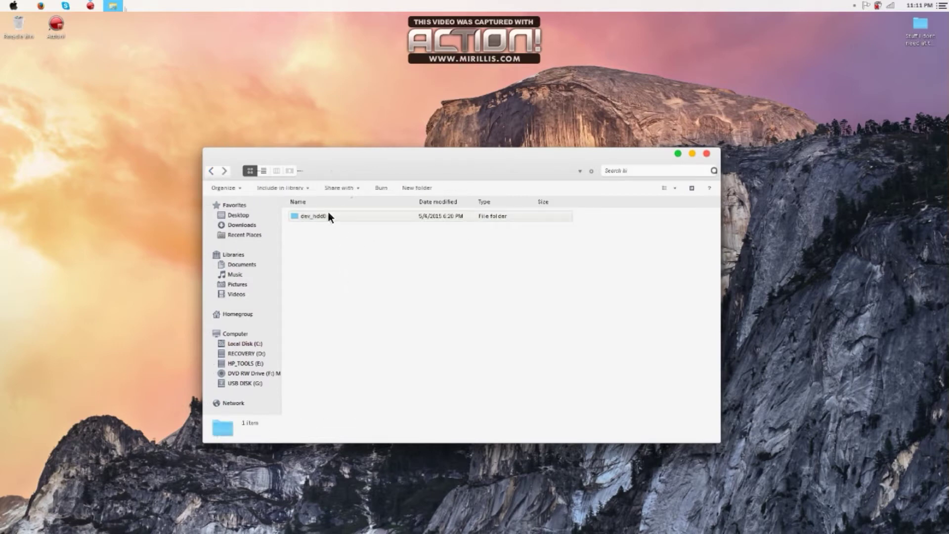
Create a new folder named dev_hdd0 on the desktop.
{"action": "right_click", "coordinate": [351, 105]}
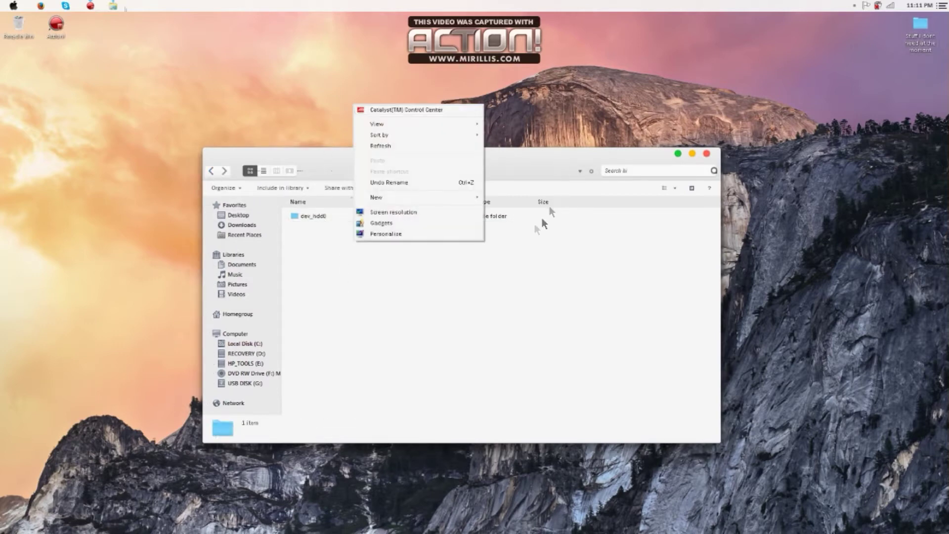
{"action": "mouse_move", "coordinate": [451, 198]}
{"action": "left_click", "coordinate": [501, 197]}
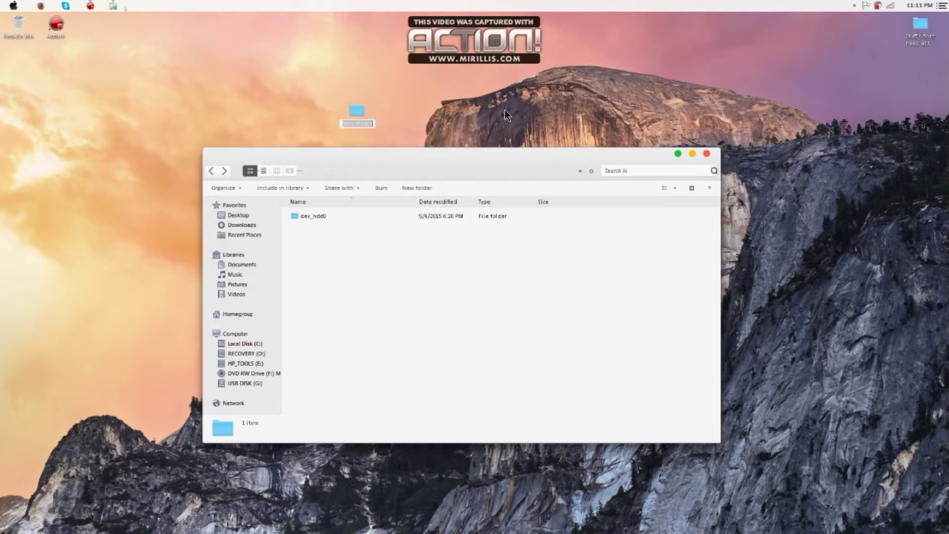
{"action": "type", "text": "dev_hdd0"}
{"action": "key", "text": "Return"}
Open the new desktop dev_hdd0 folder and the dev_hdd0 folder inside hi in separate windows.
{"action": "double_click", "coordinate": [358, 117]}
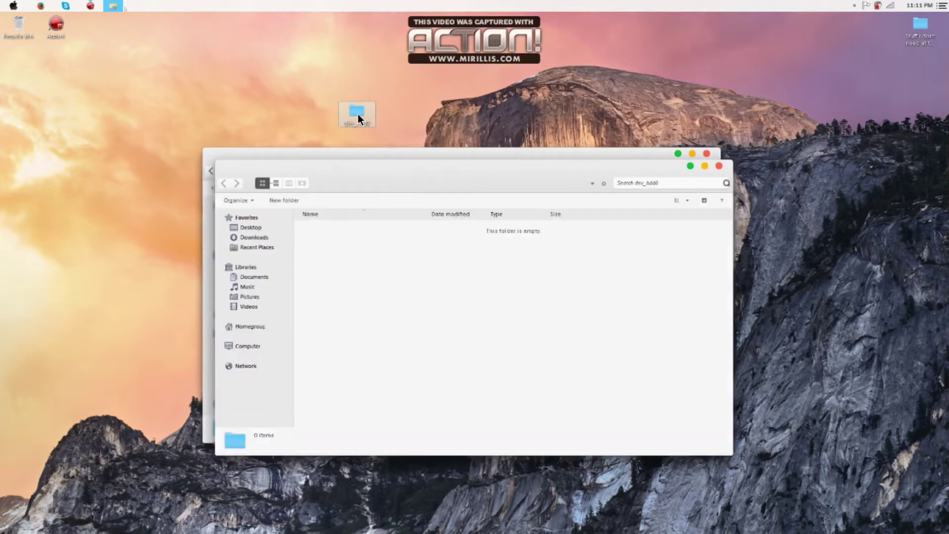
{"action": "left_click_drag", "start_coordinate": [464, 167], "coordinate": [587, 74]}
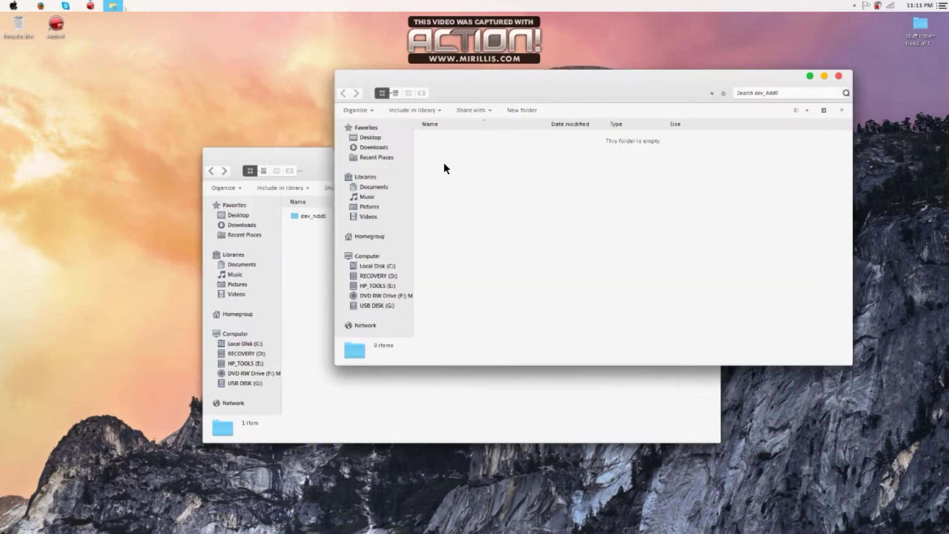
{"action": "left_click_drag", "start_coordinate": [312, 154], "coordinate": [476, 144]}
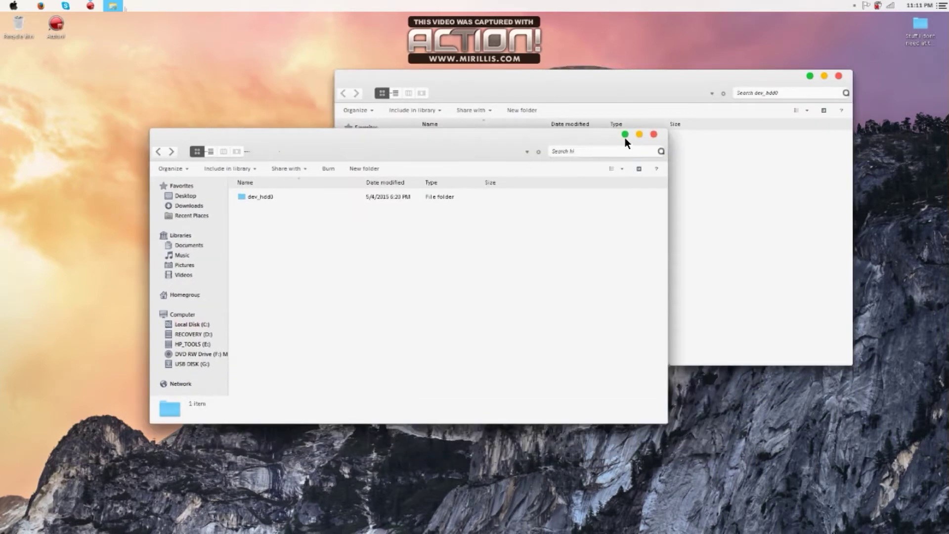
{"action": "double_click", "coordinate": [417, 194]}
{"action": "left_click_drag", "start_coordinate": [521, 142], "coordinate": [386, 94]}
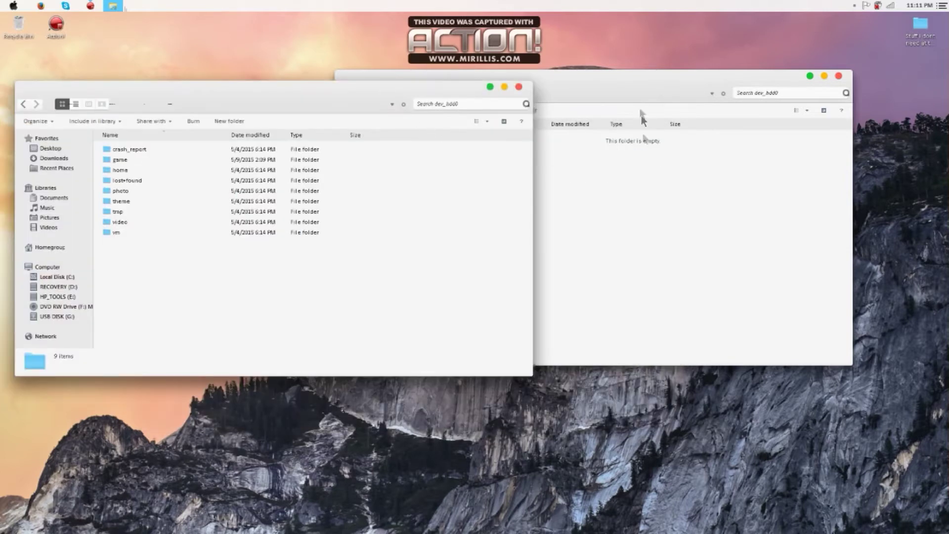
Arrange the two dev_hdd0 windows side by side, snapping the one from Local Disk (C:) to half the screen.
{"action": "left_click_drag", "start_coordinate": [668, 81], "coordinate": [766, 71]}
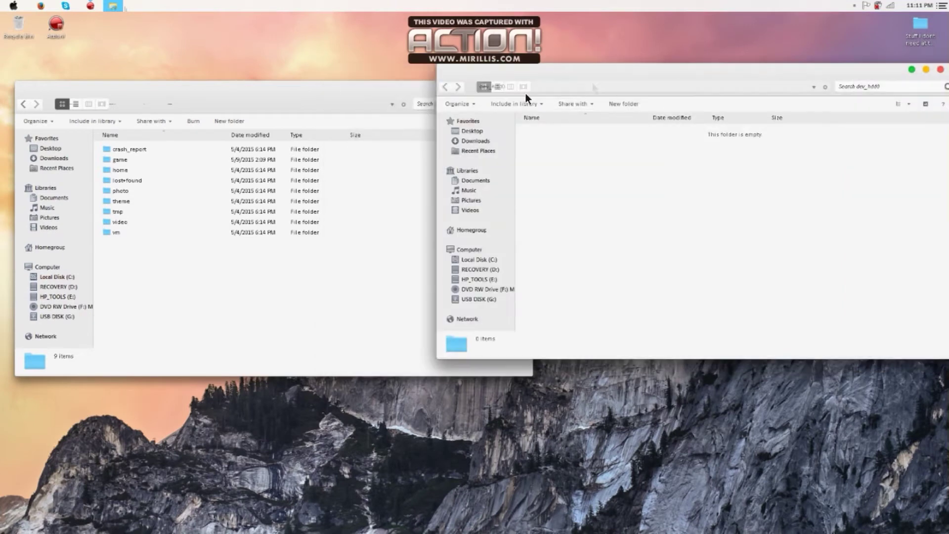
{"action": "left_click_drag", "start_coordinate": [329, 95], "coordinate": [2, 72]}
{"action": "left_click_drag", "start_coordinate": [667, 85], "coordinate": [716, 71]}
{"action": "left_click_drag", "start_coordinate": [484, 103], "coordinate": [601, 101]}
{"action": "left_click_drag", "start_coordinate": [728, 64], "coordinate": [604, 57]}
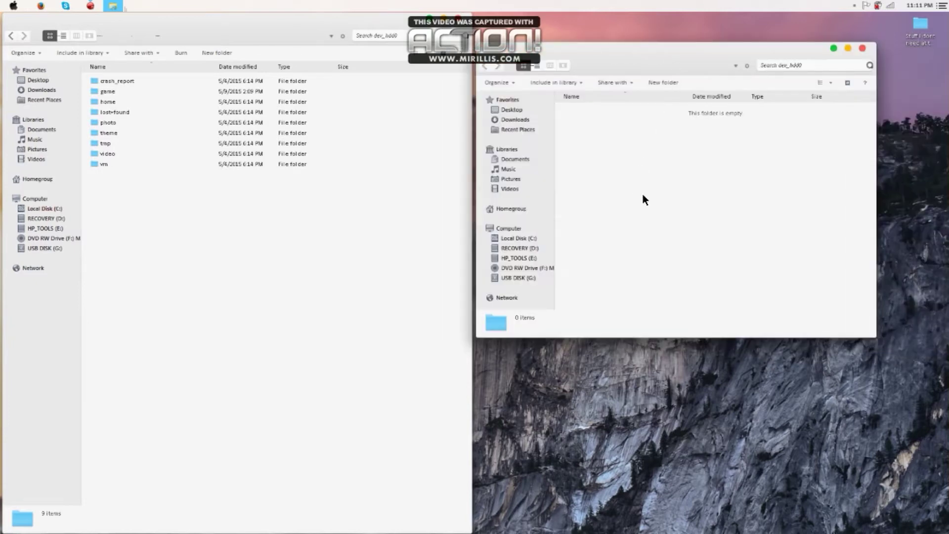
Widen the empty desktop dev_hdd0 window and check the BLUS30072 and BLUS30127 folders inside the other dev_hdd0's game folder.
{"action": "left_click_drag", "start_coordinate": [882, 130], "coordinate": [933, 131]}
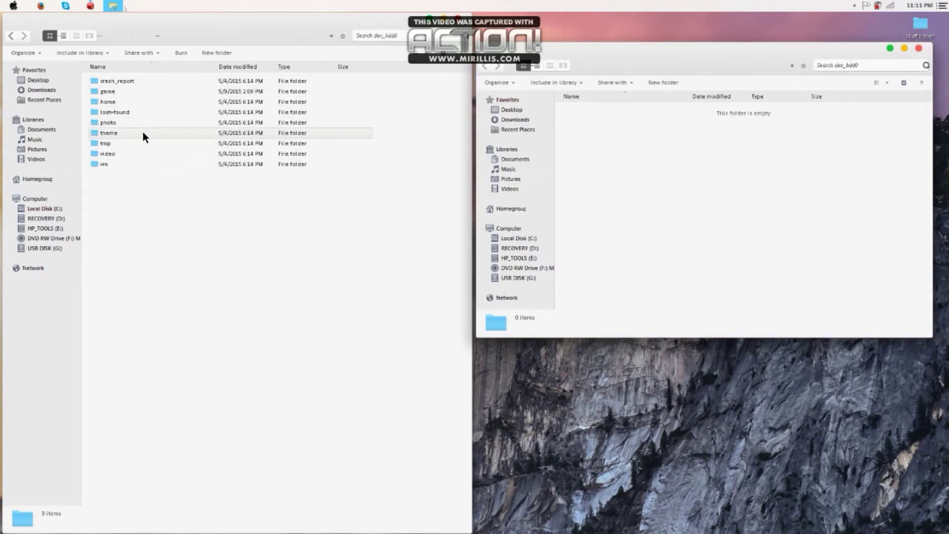
{"action": "double_click", "coordinate": [151, 92]}
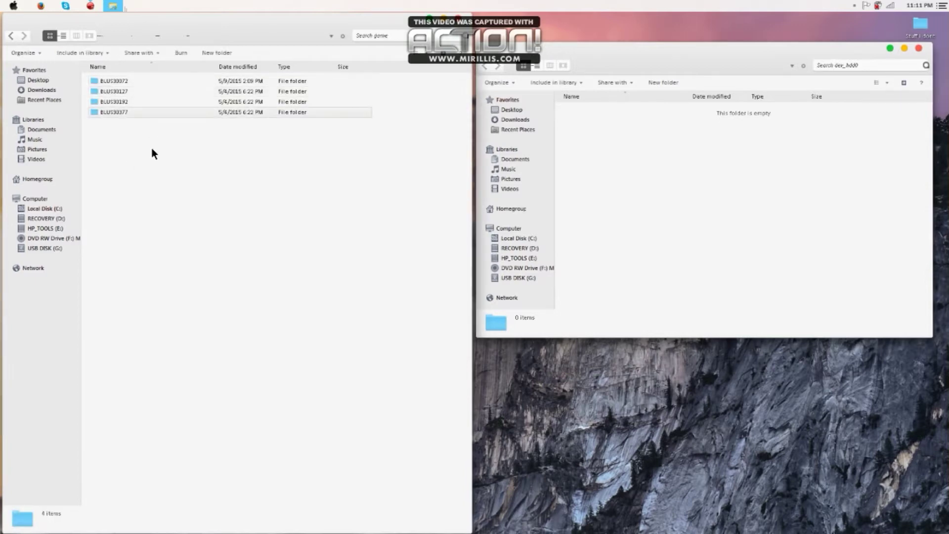
{"action": "double_click", "coordinate": [172, 80]}
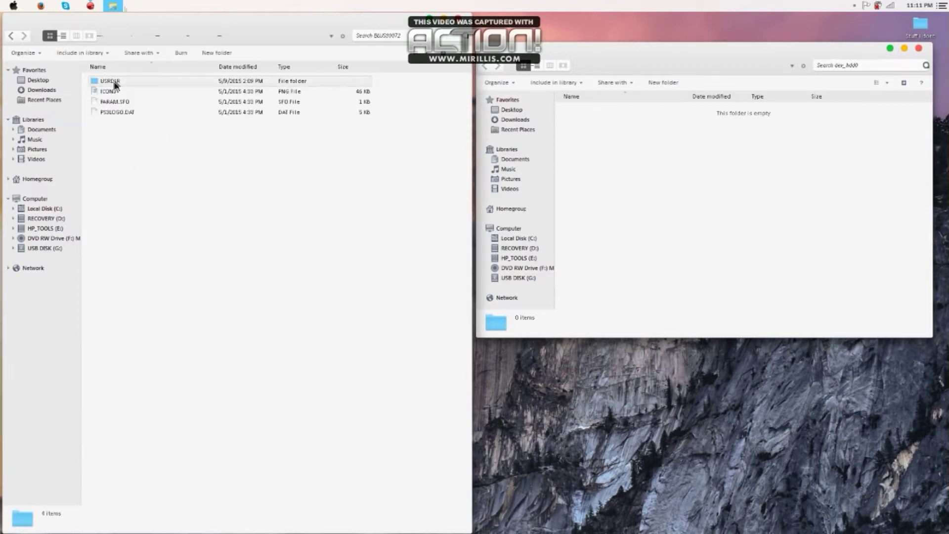
{"action": "left_click", "coordinate": [11, 35]}
{"action": "double_click", "coordinate": [145, 91]}
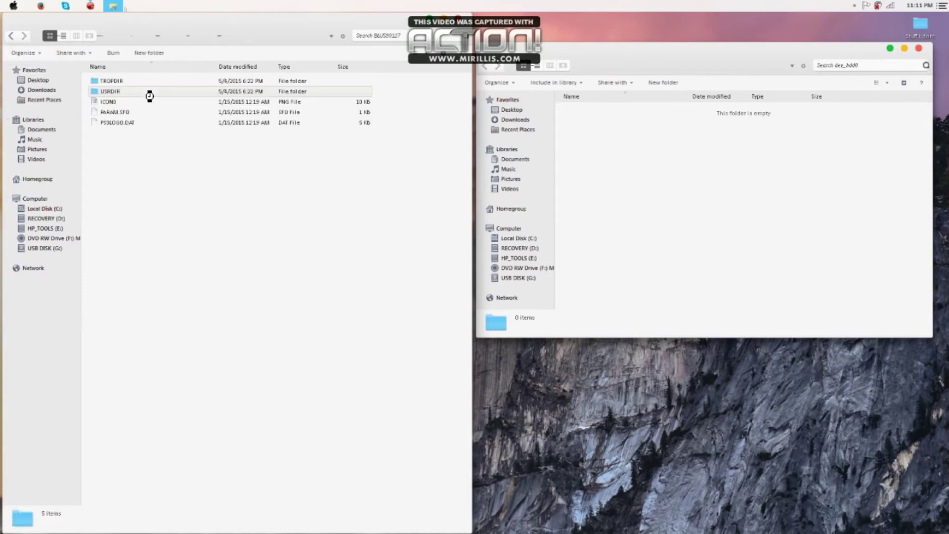
{"action": "left_click", "coordinate": [12, 36]}
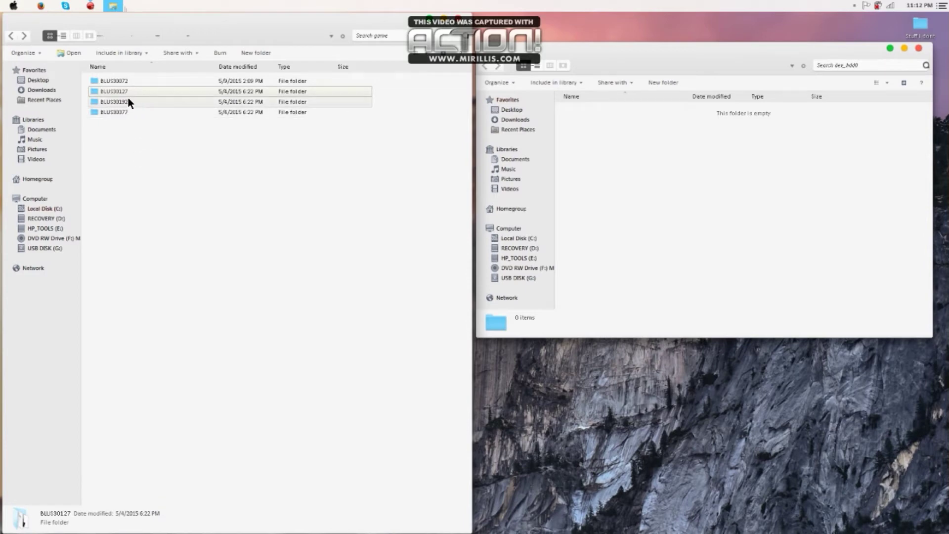
Look inside the BLUS30377 folder and its USRDIR folder, and return to the populated dev_hdd0 folder.
{"action": "left_click", "coordinate": [119, 102]}
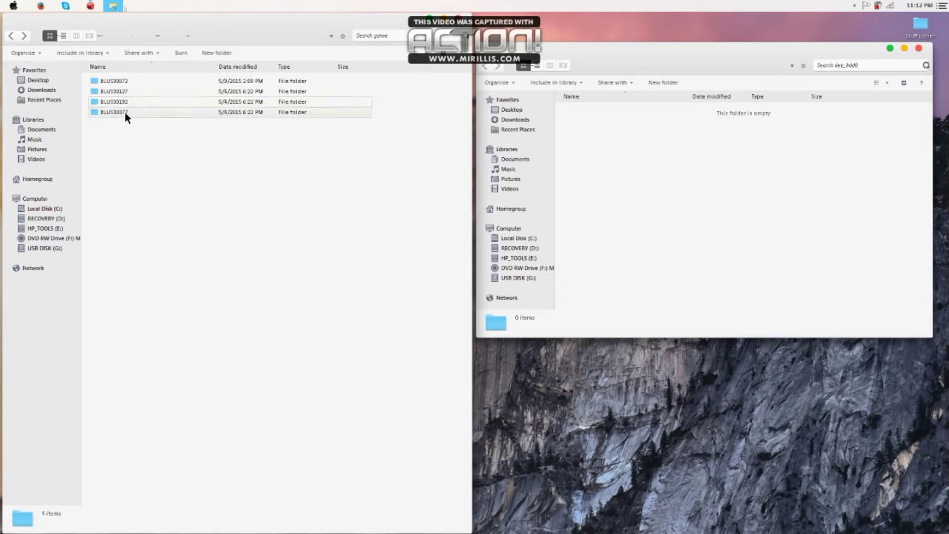
{"action": "double_click", "coordinate": [125, 111]}
{"action": "double_click", "coordinate": [107, 81]}
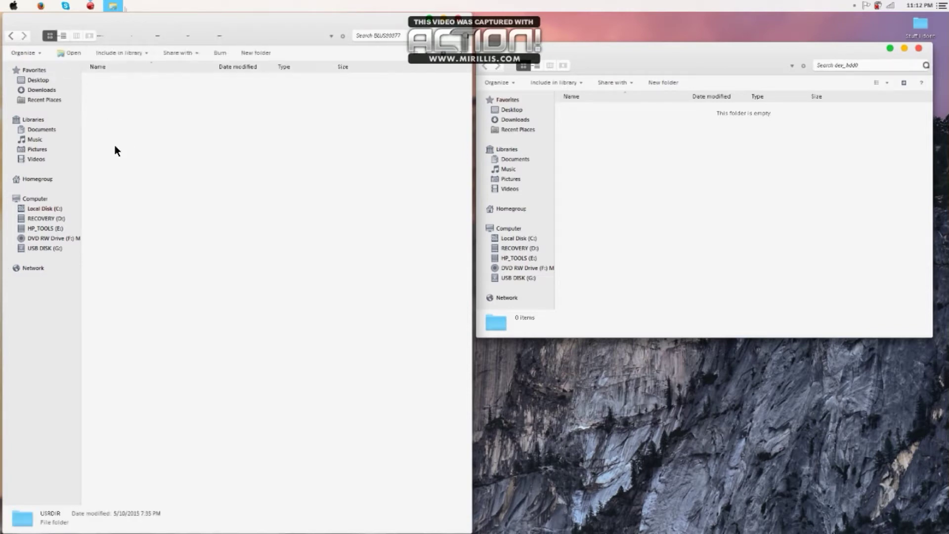
{"action": "left_click", "coordinate": [11, 36]}
{"action": "left_click", "coordinate": [12, 37]}
{"action": "left_click", "coordinate": [12, 36]}
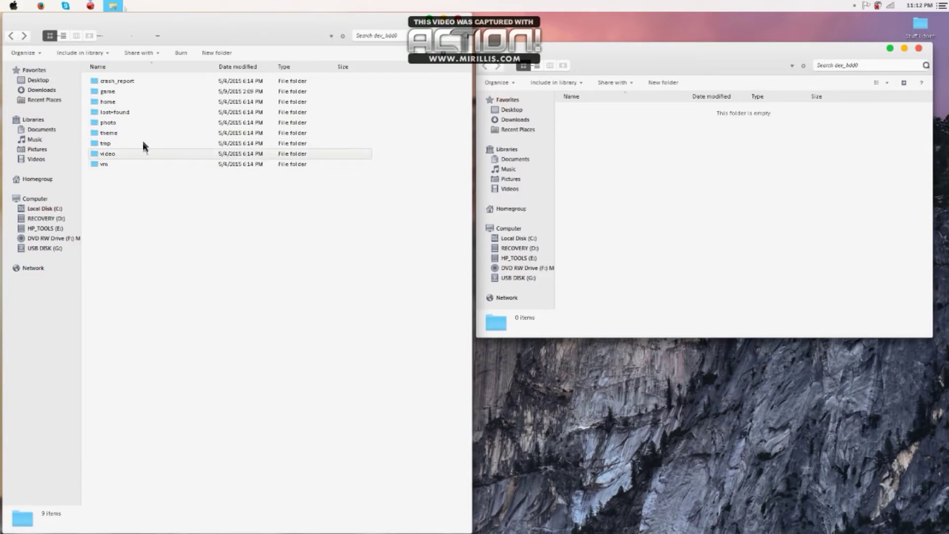
Examine the home folder and the contents of its 00000019 user folder, and return to dev_hdd0.
{"action": "double_click", "coordinate": [138, 102]}
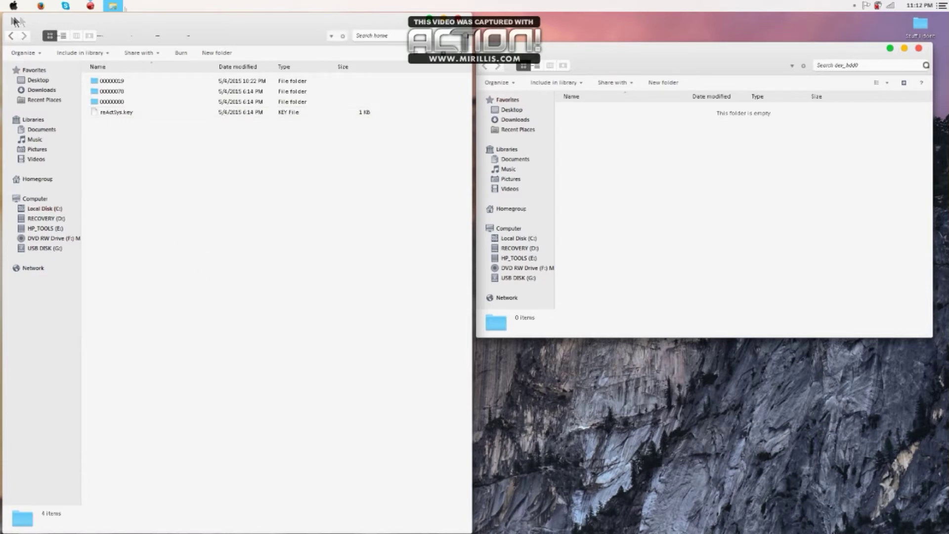
{"action": "left_click", "coordinate": [11, 36]}
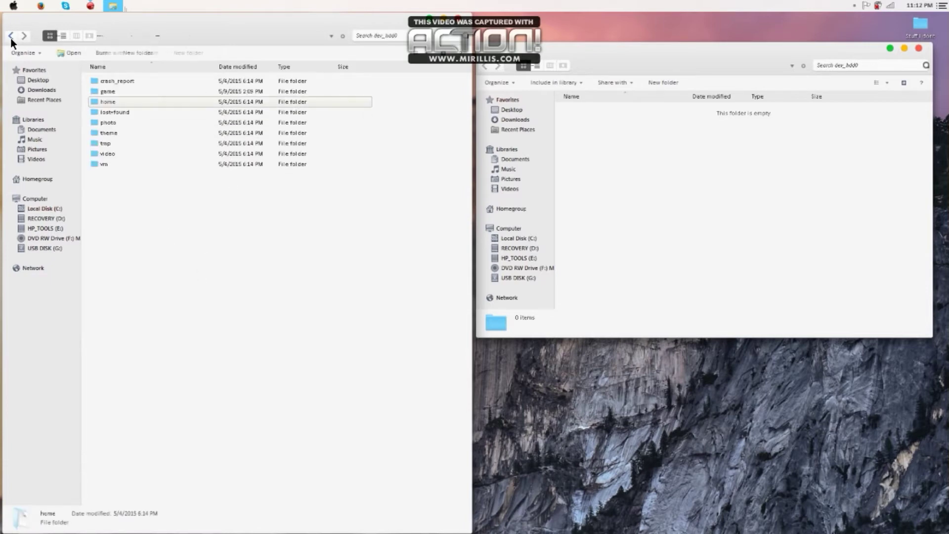
{"action": "double_click", "coordinate": [130, 107]}
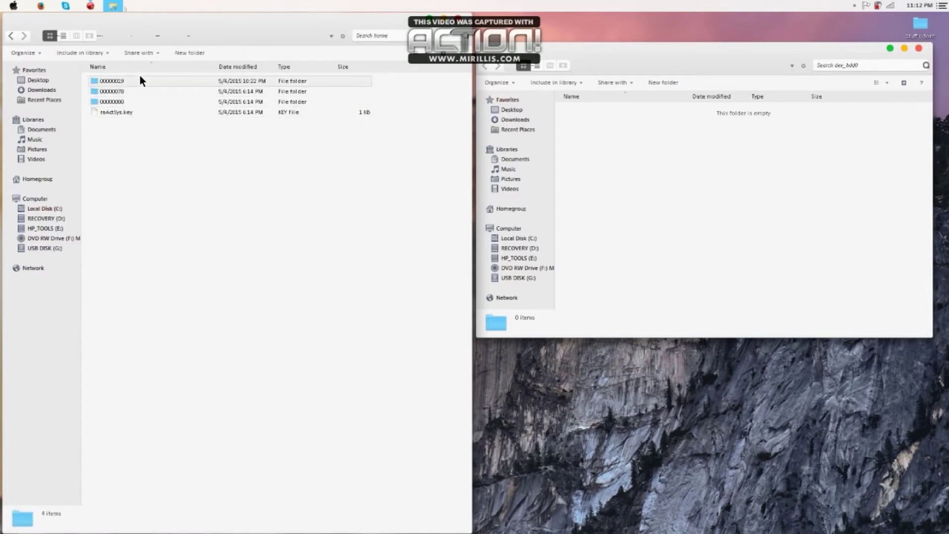
{"action": "double_click", "coordinate": [179, 81]}
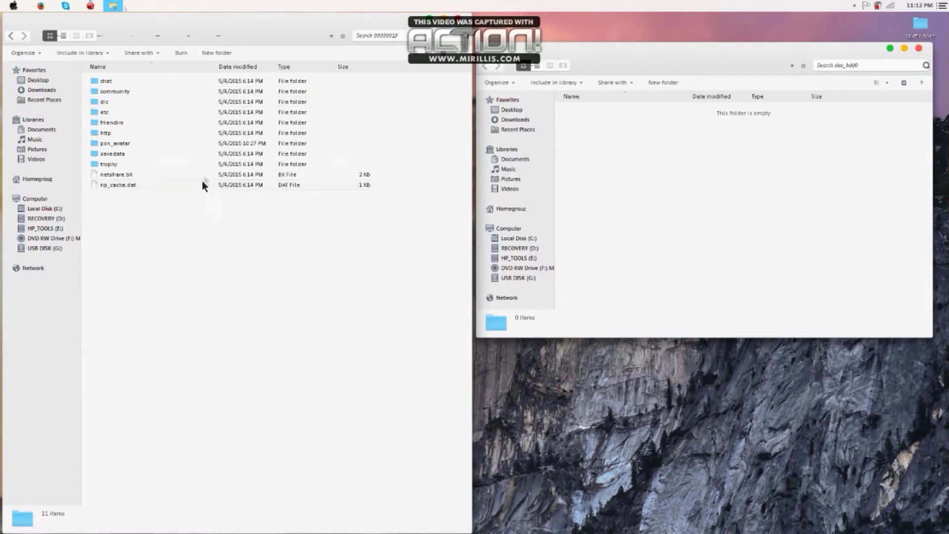
{"action": "left_click", "coordinate": [11, 36]}
{"action": "left_click", "coordinate": [10, 36]}
Browse the avatar files in psn_avatar under home/00000019, and return to the dev_hdd0 folder.
{"action": "double_click", "coordinate": [171, 103]}
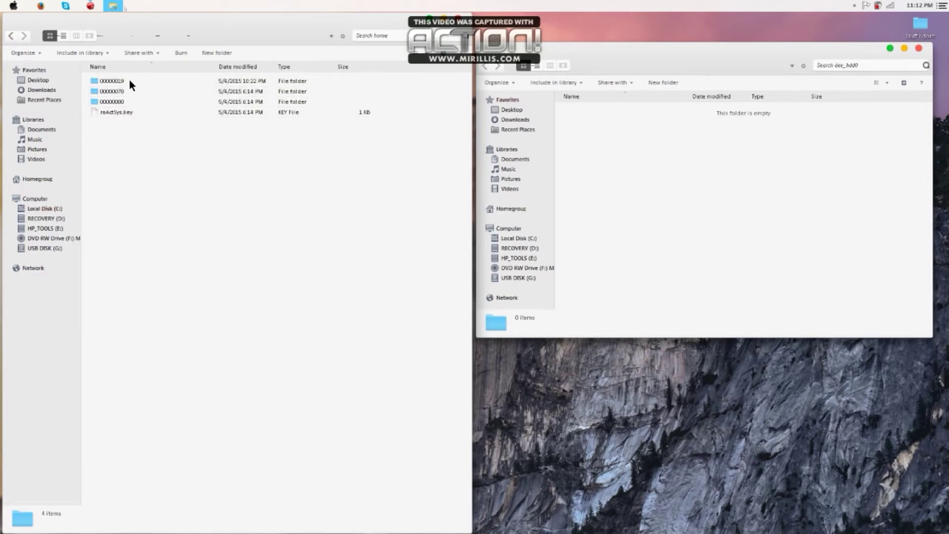
{"action": "double_click", "coordinate": [197, 80]}
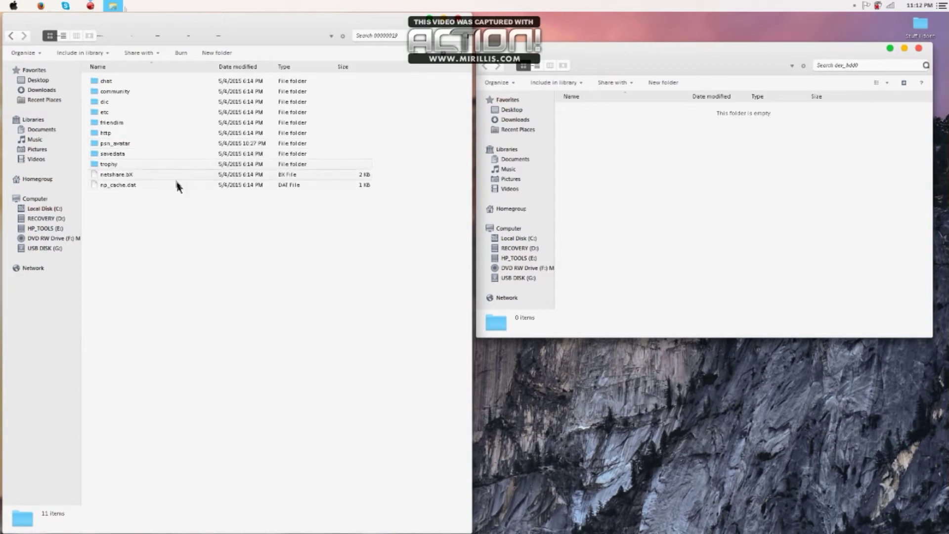
{"action": "double_click", "coordinate": [119, 144]}
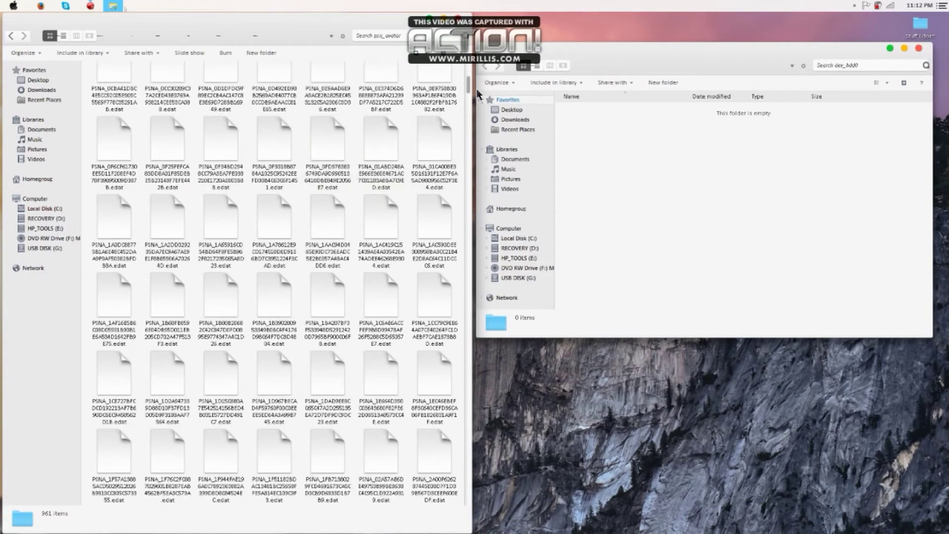
{"action": "left_click", "coordinate": [467, 123]}
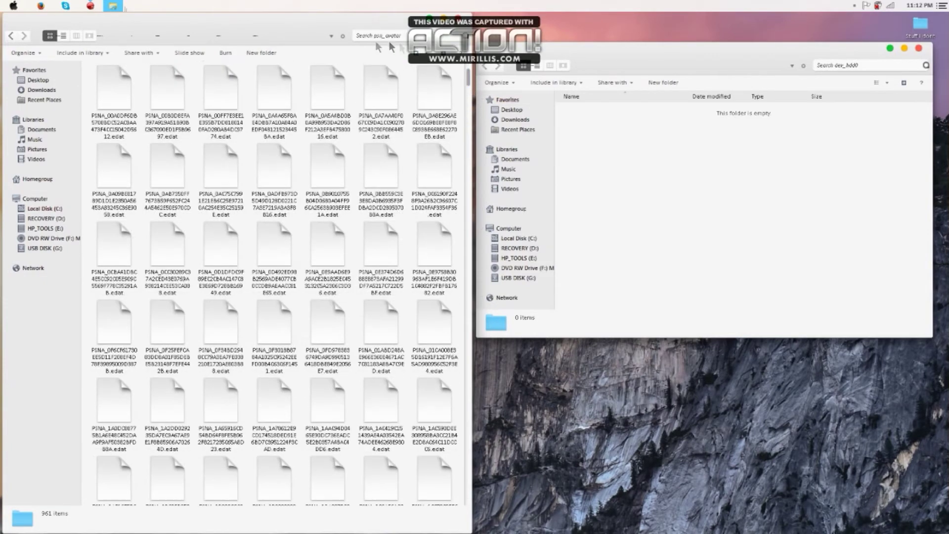
{"action": "left_click", "coordinate": [15, 34]}
{"action": "left_click", "coordinate": [15, 35]}
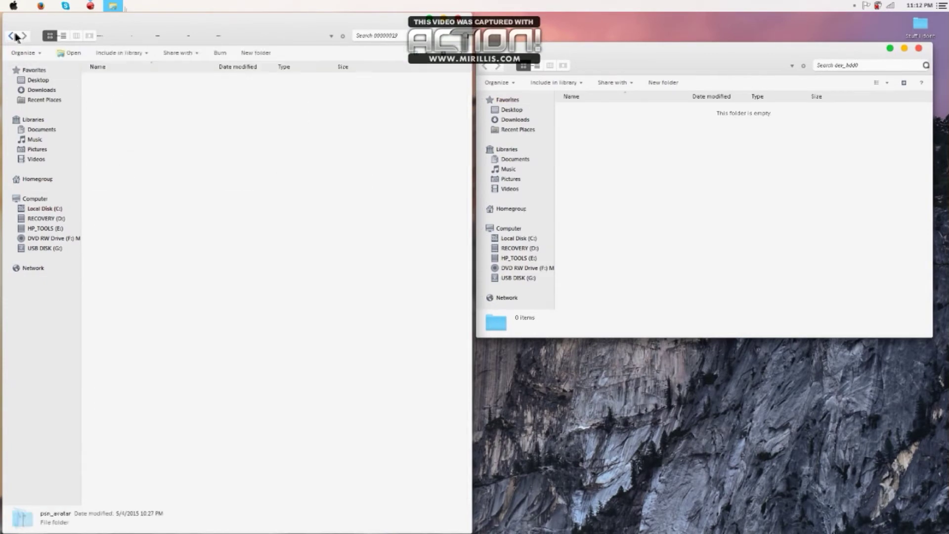
{"action": "left_click", "coordinate": [11, 36]}
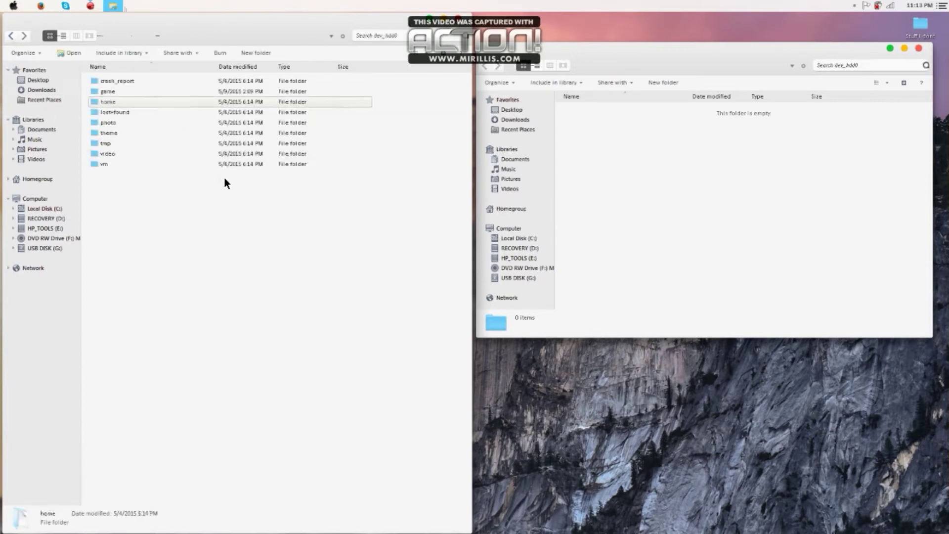
Open the game folder in the populated dev_hdd0 folder to show its BLUS title folders.
{"action": "left_click", "coordinate": [227, 94]}
{"action": "double_click", "coordinate": [227, 95]}
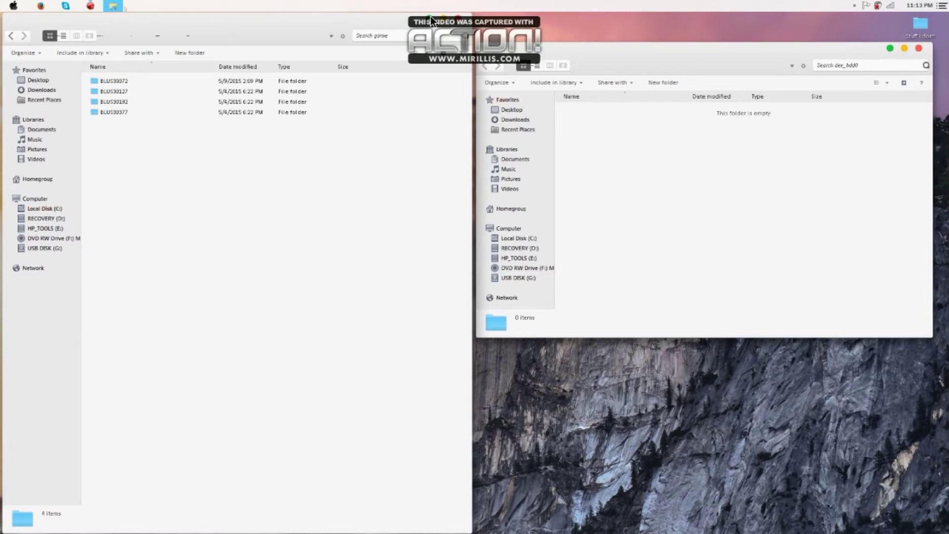
{"action": "left_click", "coordinate": [12, 37]}
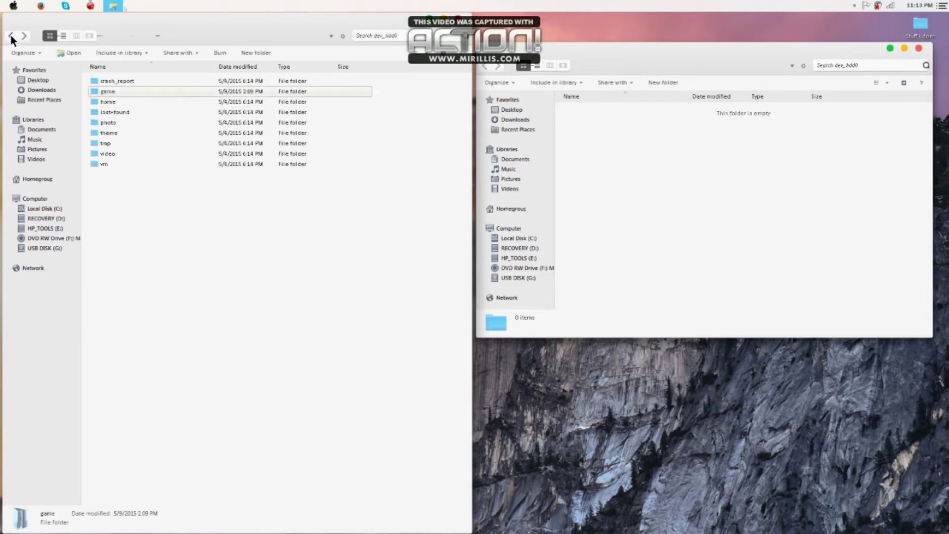
{"action": "double_click", "coordinate": [239, 90]}
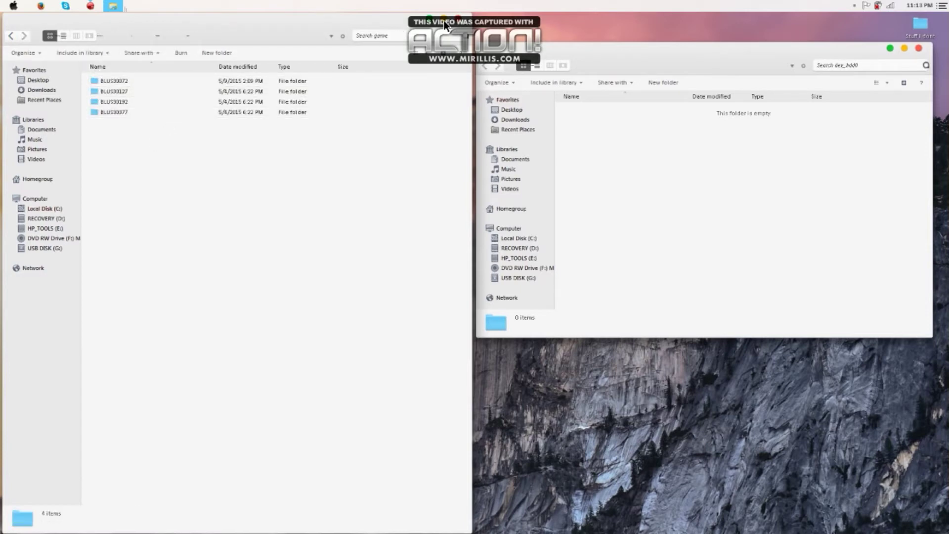
Move the game window aside and minimize both the game and desktop dev_hdd0 windows.
{"action": "left_click_drag", "start_coordinate": [431, 16], "coordinate": [659, 20]}
{"action": "mouse_move", "coordinate": [113, 6]}
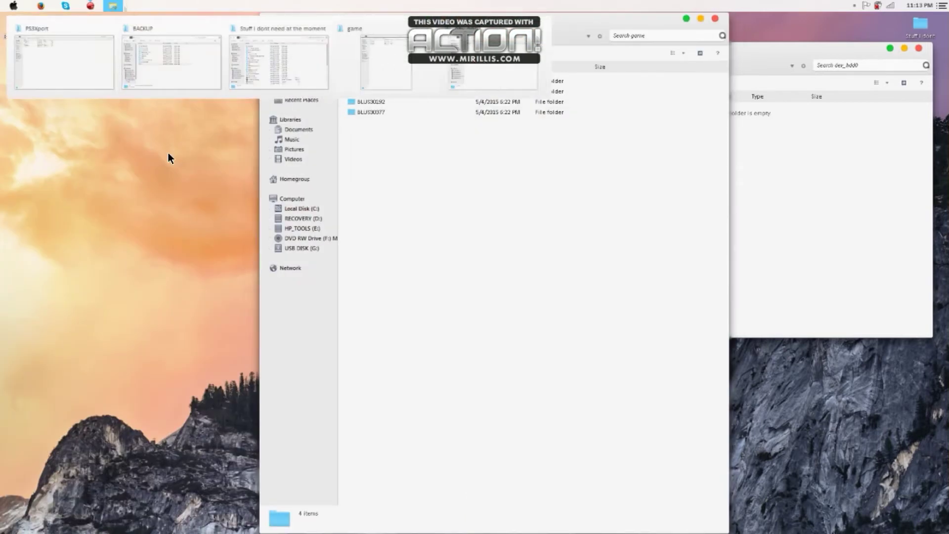
{"action": "mouse_move", "coordinate": [201, 34]}
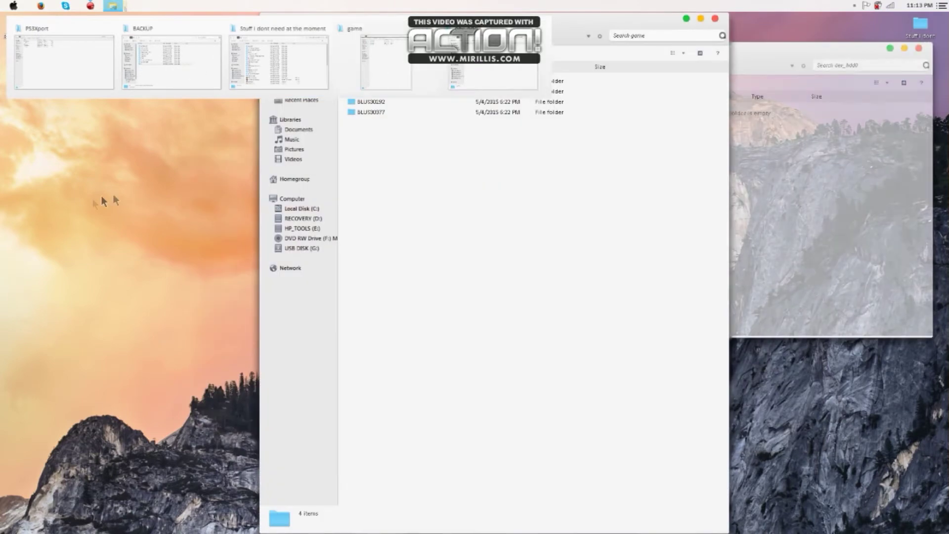
{"action": "left_click", "coordinate": [715, 18]}
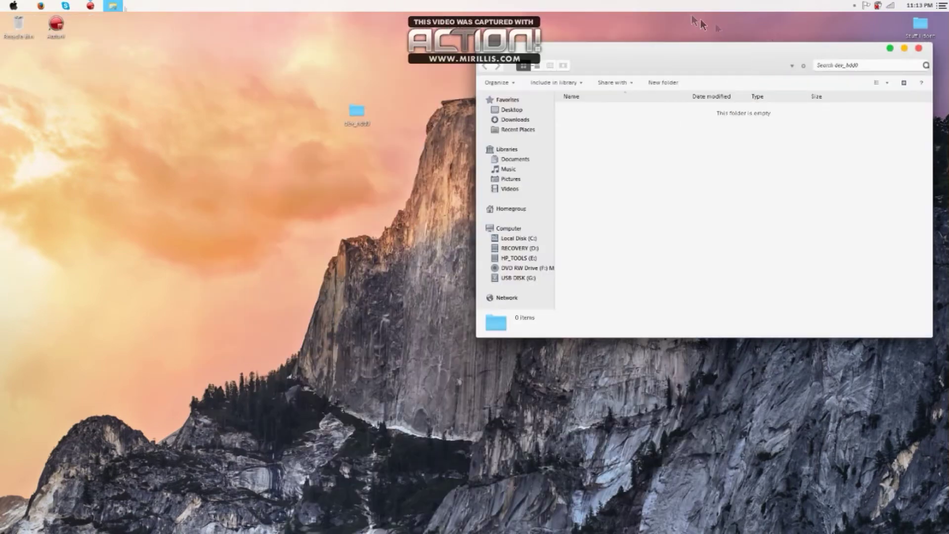
{"action": "left_click", "coordinate": [891, 48]}
Look through the desktop folder of unneeded stuff and the Desktop folder in the Documents library, and close the window.
{"action": "double_click", "coordinate": [919, 34]}
{"action": "scroll", "coordinate": [407, 247], "scroll_direction": "down", "scroll_amount": 1}
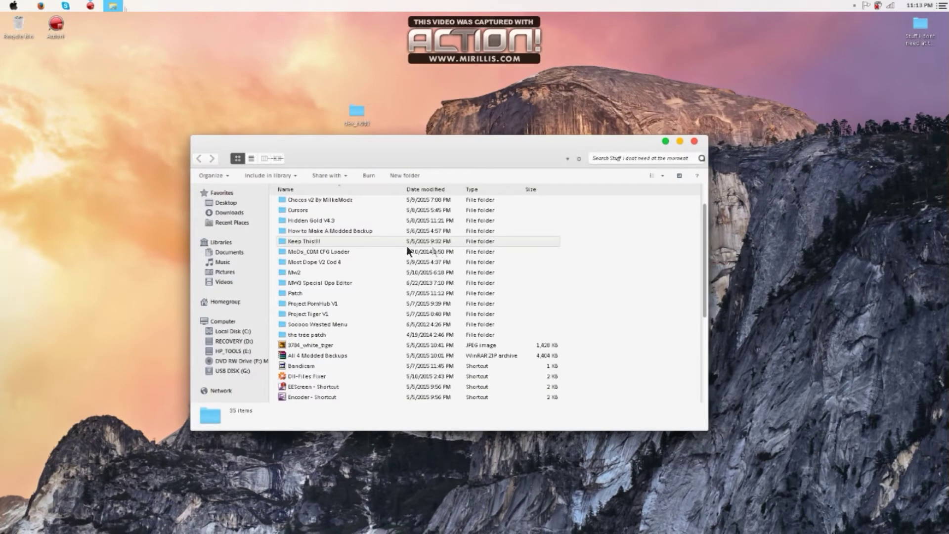
{"action": "left_click", "coordinate": [230, 252]}
{"action": "double_click", "coordinate": [358, 253]}
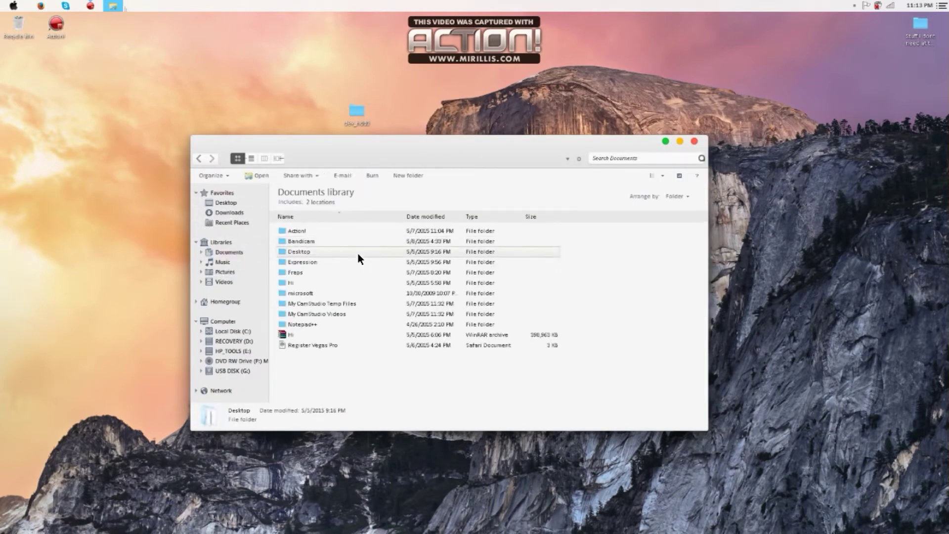
{"action": "scroll", "coordinate": [426, 273], "scroll_direction": "down", "scroll_amount": 1}
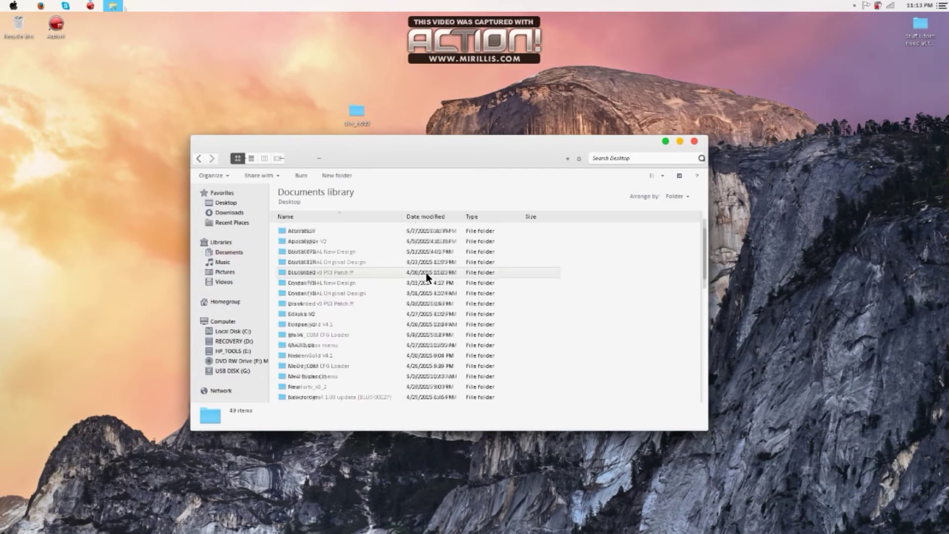
{"action": "scroll", "coordinate": [378, 283], "scroll_direction": "down", "scroll_amount": 5}
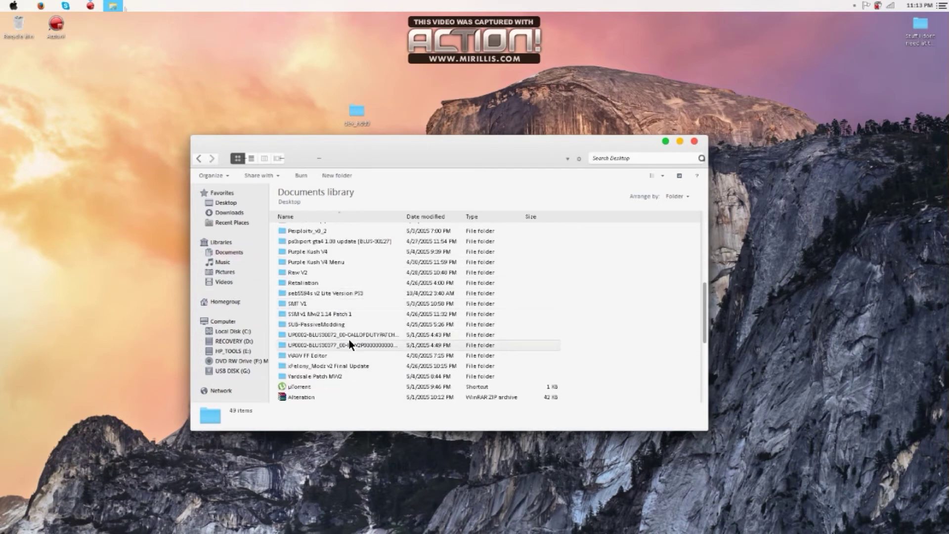
{"action": "scroll", "coordinate": [374, 273], "scroll_direction": "down", "scroll_amount": 5}
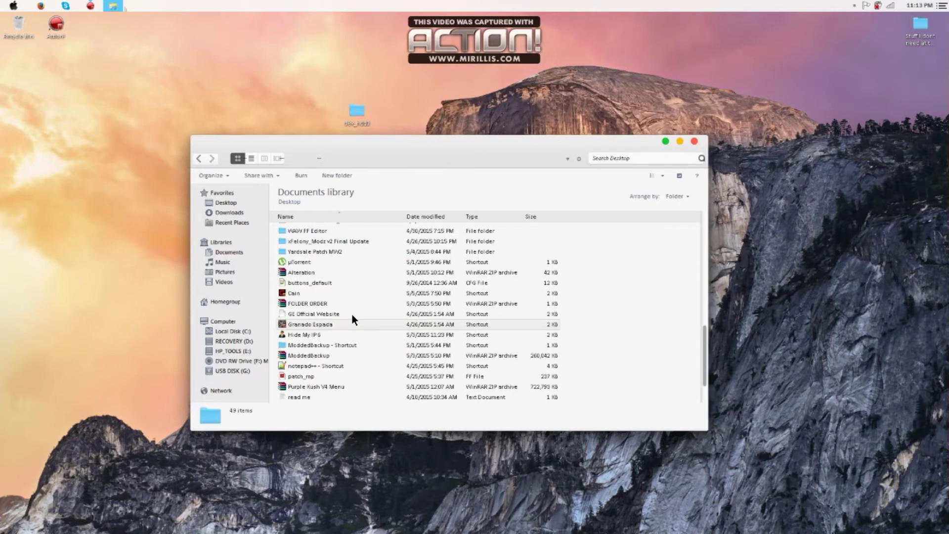
{"action": "left_click", "coordinate": [694, 142]}
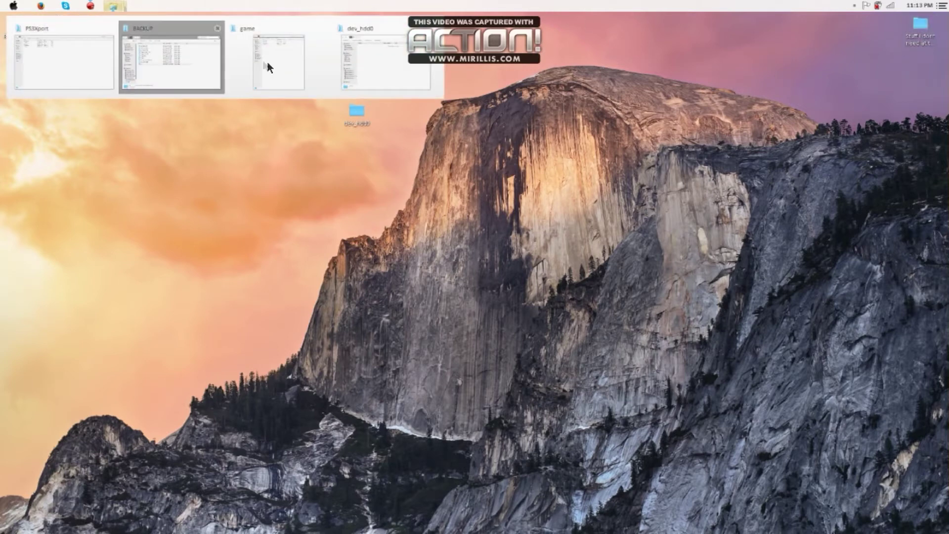
Launch Awesome-Update-Finder-0.3 from its folder in All 4 Modded Backups.
{"action": "left_click", "coordinate": [97, 68]}
{"action": "left_click", "coordinate": [9, 34]}
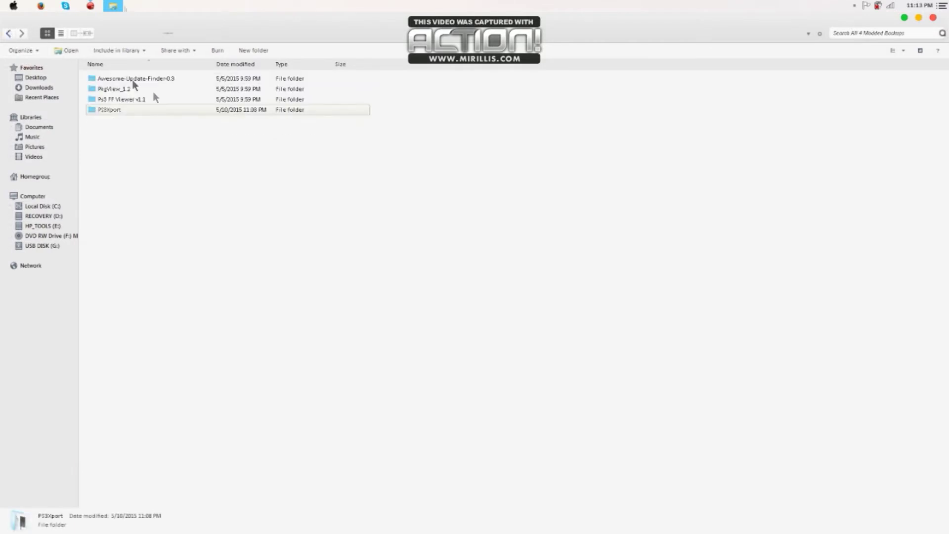
{"action": "double_click", "coordinate": [174, 78]}
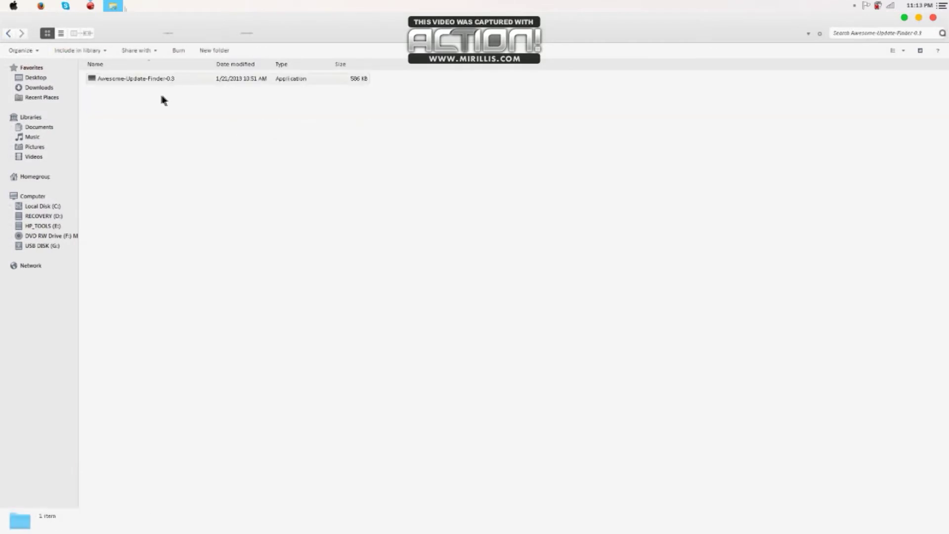
{"action": "double_click", "coordinate": [174, 78]}
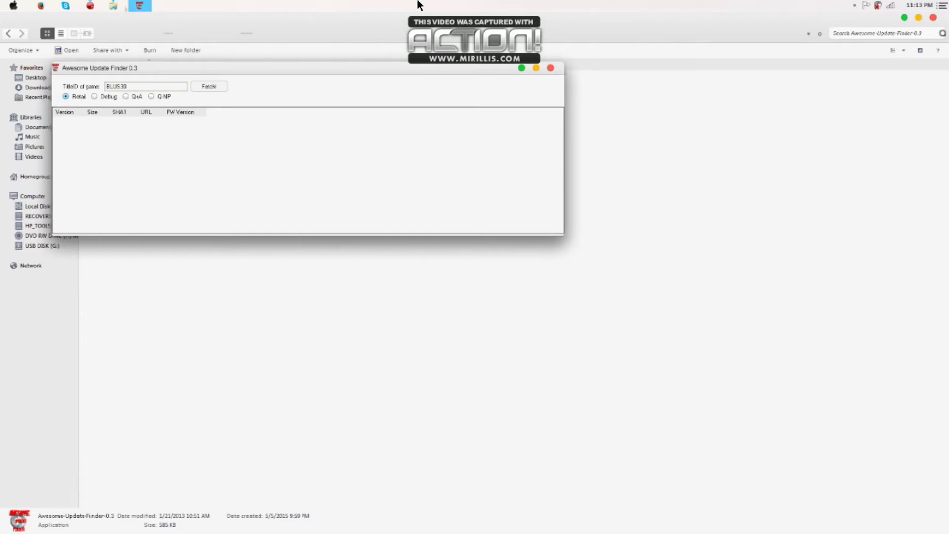
Fetch the retail game updates for title ID BLUS30377 and select the update's URL.
{"action": "type", "text": "77"}
{"action": "left_click", "coordinate": [214, 85]}
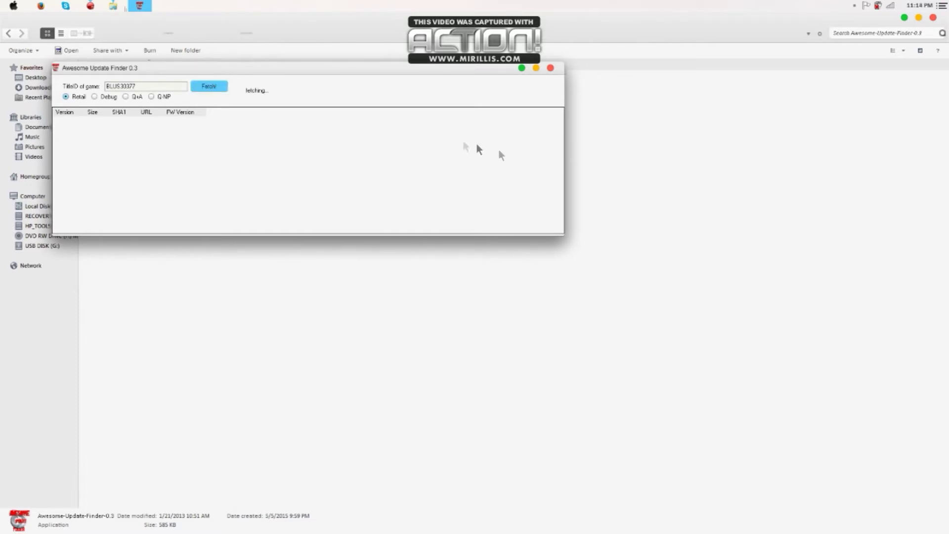
{"action": "left_click", "coordinate": [342, 121]}
Fetch the retail game updates for title ID BLUS30072.
{"action": "left_click", "coordinate": [168, 86]}
{"action": "key", "text": "BackSpace"}
{"action": "key", "text": "BackSpace"}
{"action": "key", "text": "BackSpace"}
{"action": "type", "text": "072"}
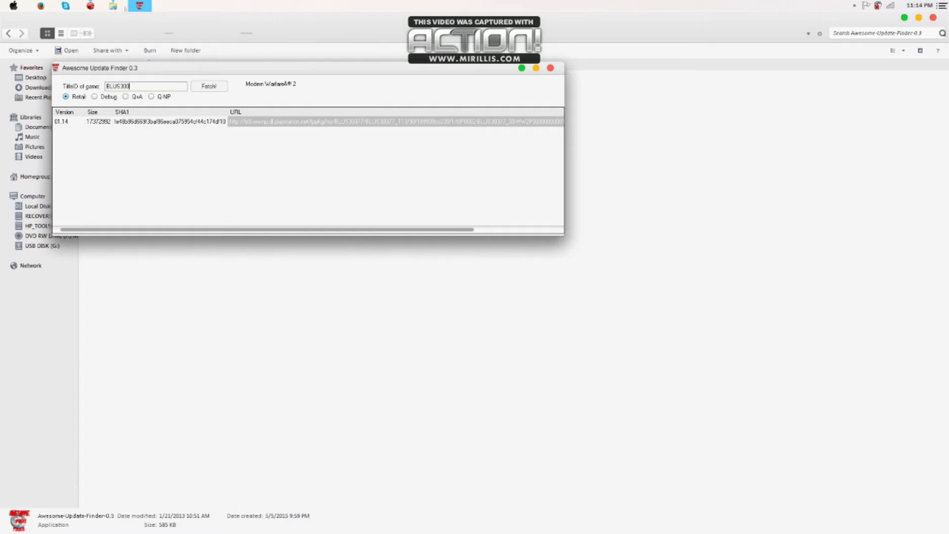
{"action": "left_click", "coordinate": [206, 88]}
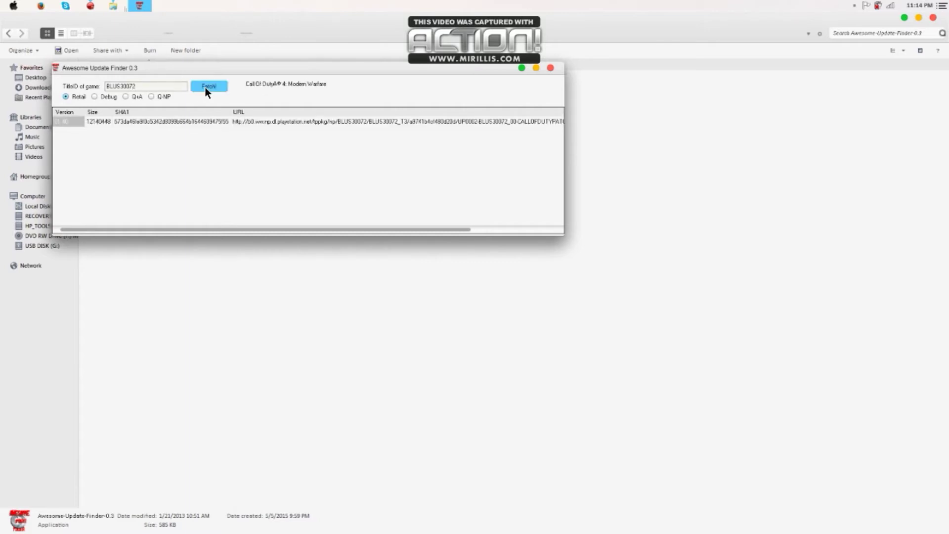
Fetch the retail game updates for title ID BLUS30192.
{"action": "left_click", "coordinate": [154, 88]}
{"action": "type", "text": "19"}
{"action": "left_click", "coordinate": [213, 87]}
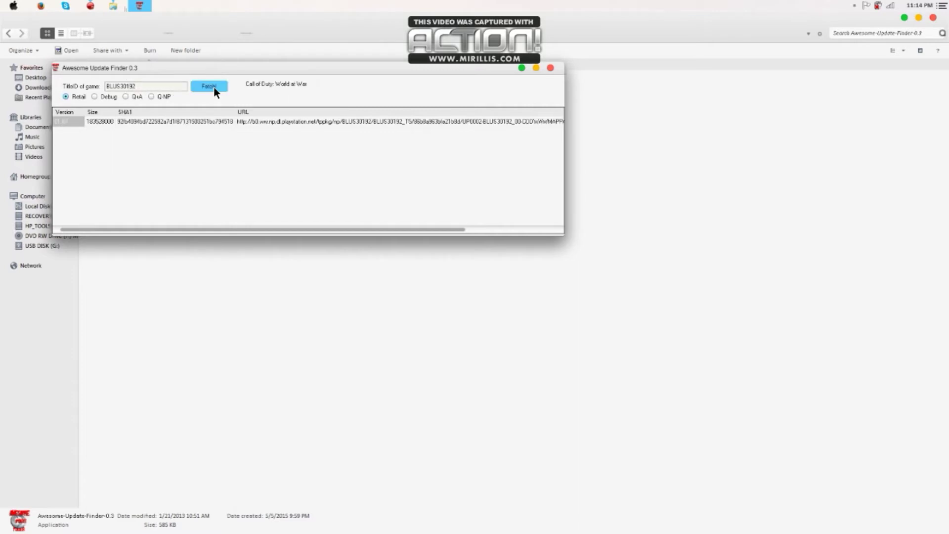
Try to fetch the updates for title ID 30127, clear the title ID and close the update finder.
{"action": "double_click", "coordinate": [176, 86]}
{"action": "key", "text": "BackSpace"}
{"action": "left_click", "coordinate": [206, 86]}
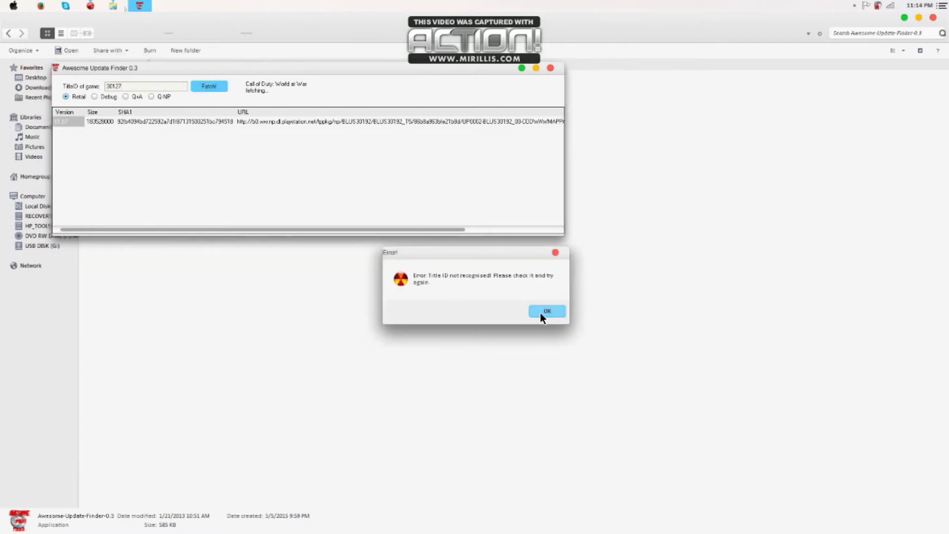
{"action": "left_click", "coordinate": [541, 313]}
{"action": "left_click", "coordinate": [182, 87]}
{"action": "key", "text": "BackSpace"}
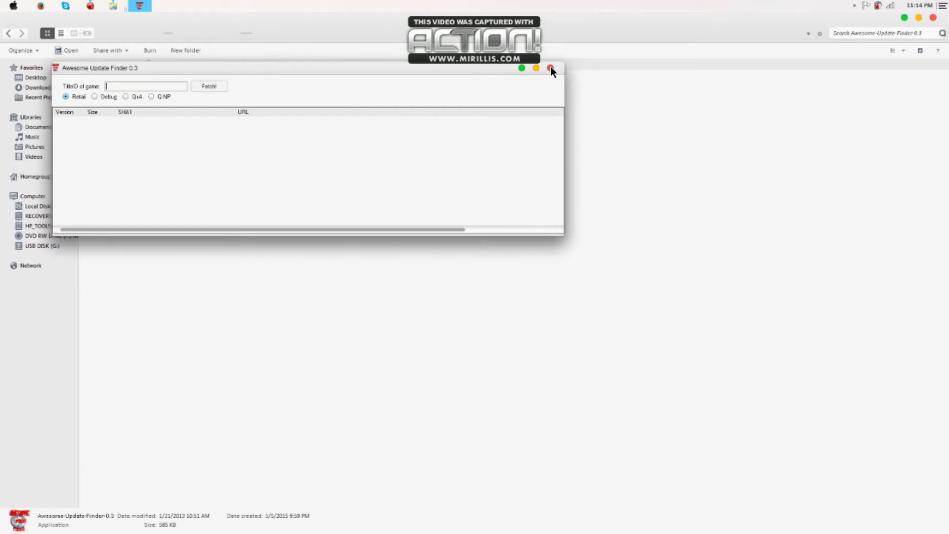
{"action": "left_click", "coordinate": [551, 67]}
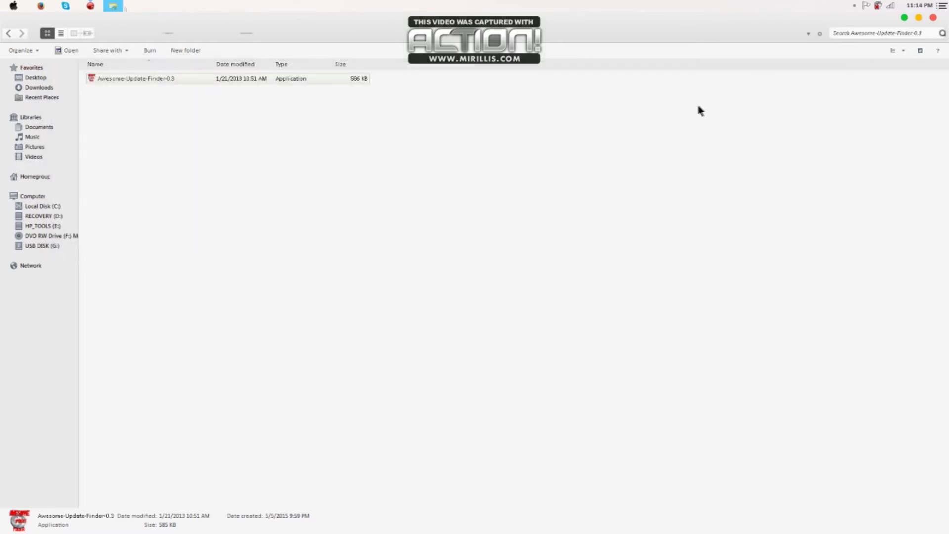
Relaunch Awesome-Update-Finder-0.3, copy the update URL fetched for title ID BLUS30377, and put the finder and its folder window away.
{"action": "left_click", "coordinate": [9, 34]}
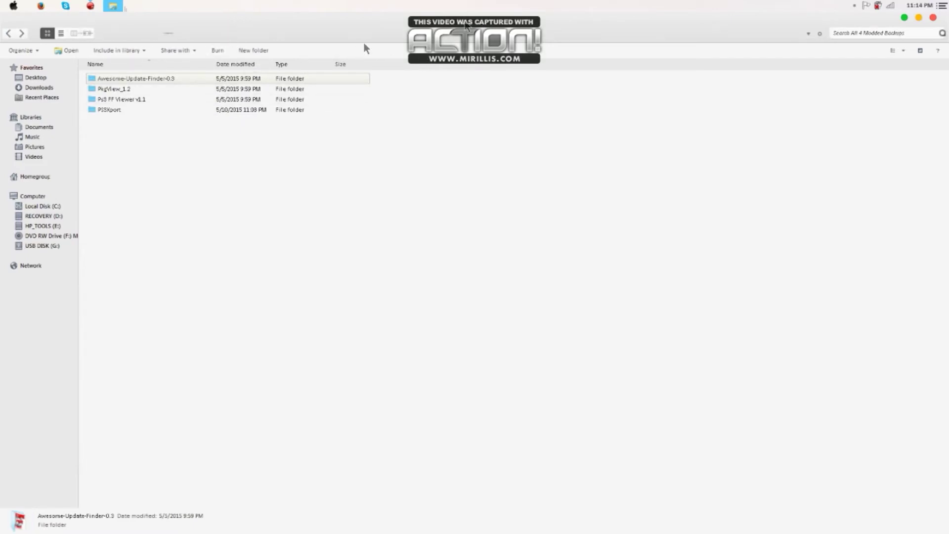
{"action": "double_click", "coordinate": [297, 79]}
{"action": "double_click", "coordinate": [297, 80]}
{"action": "left_click", "coordinate": [182, 100]}
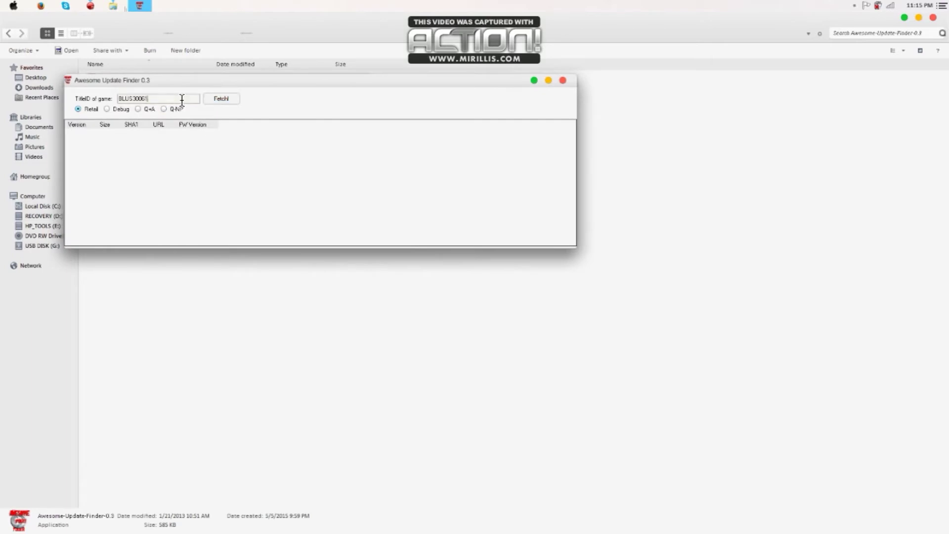
{"action": "type", "text": "377"}
{"action": "left_click", "coordinate": [223, 101]}
{"action": "double_click", "coordinate": [400, 135]}
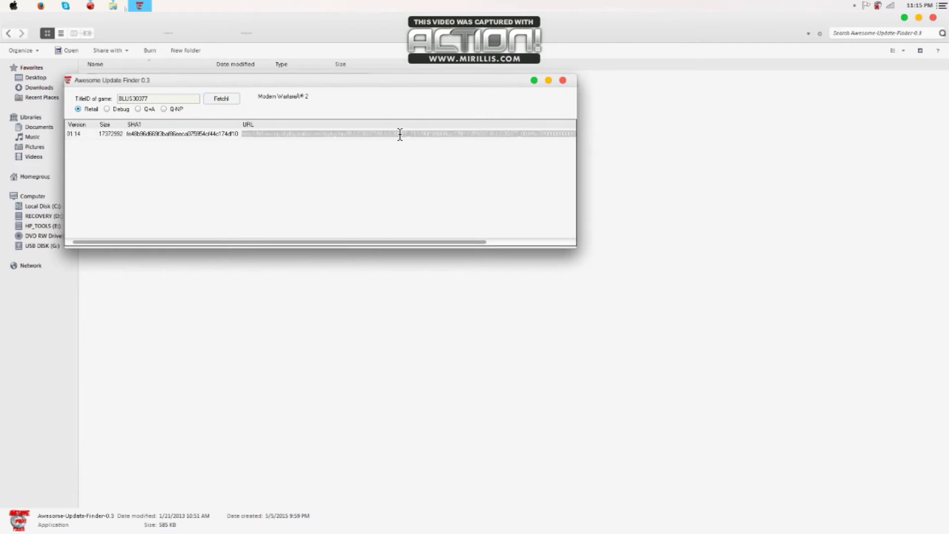
{"action": "left_click", "coordinate": [563, 80]}
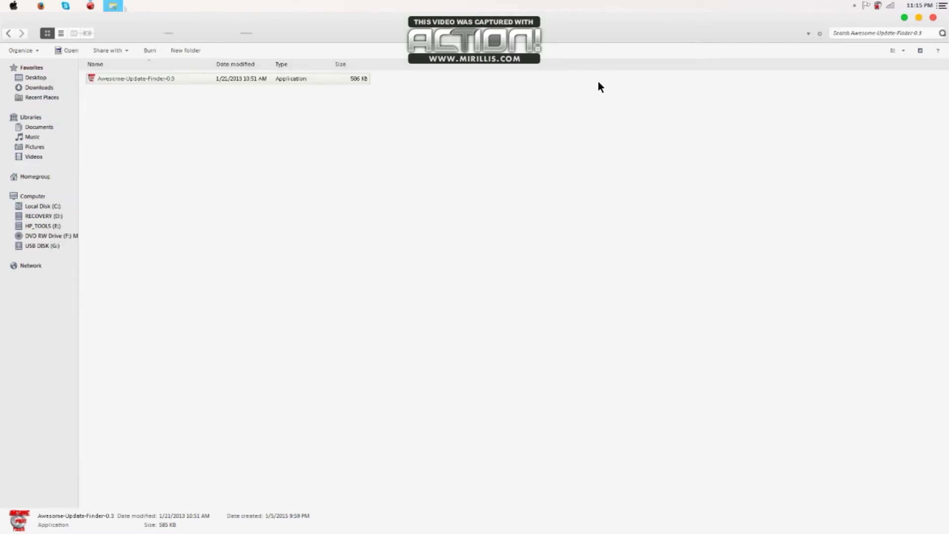
{"action": "left_click", "coordinate": [933, 17]}
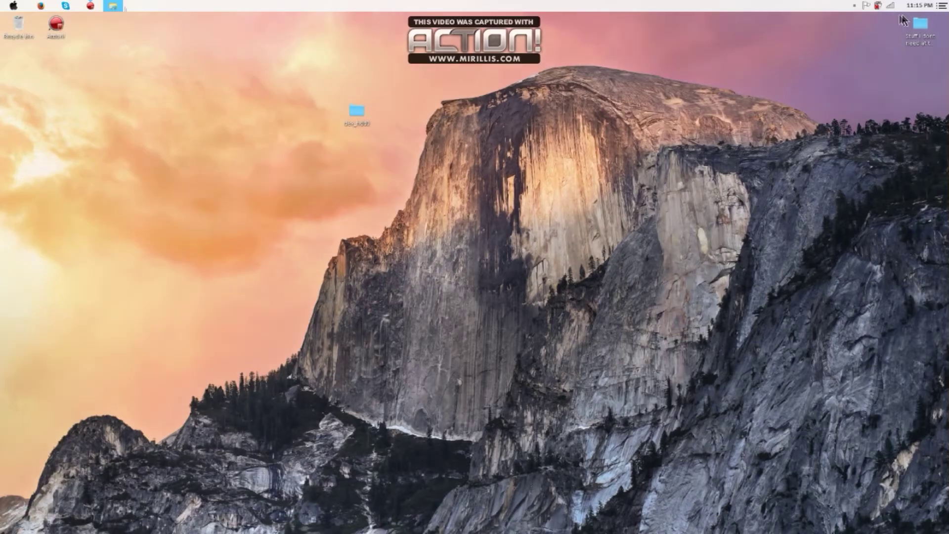
{"action": "right_click", "coordinate": [674, 283]}
{"action": "left_click", "coordinate": [703, 413]}
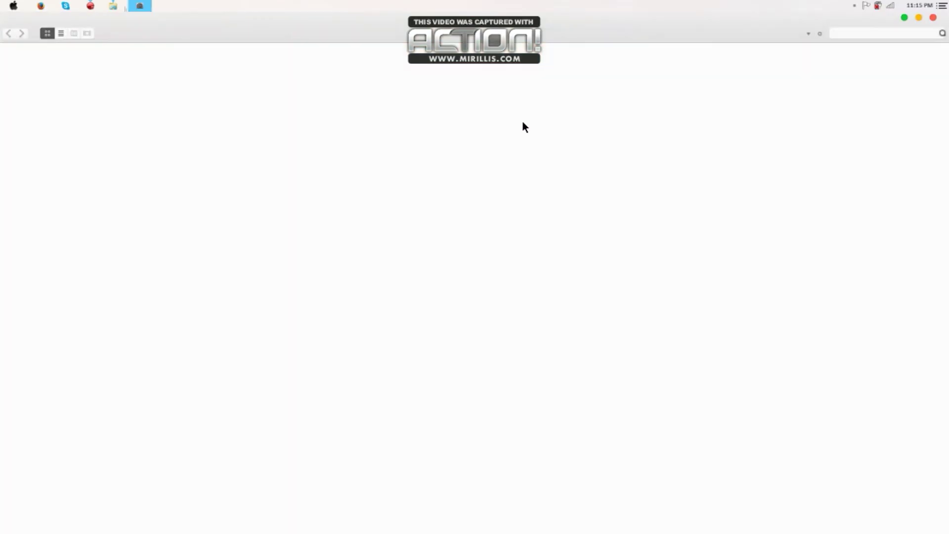
{"action": "left_click", "coordinate": [933, 17]}
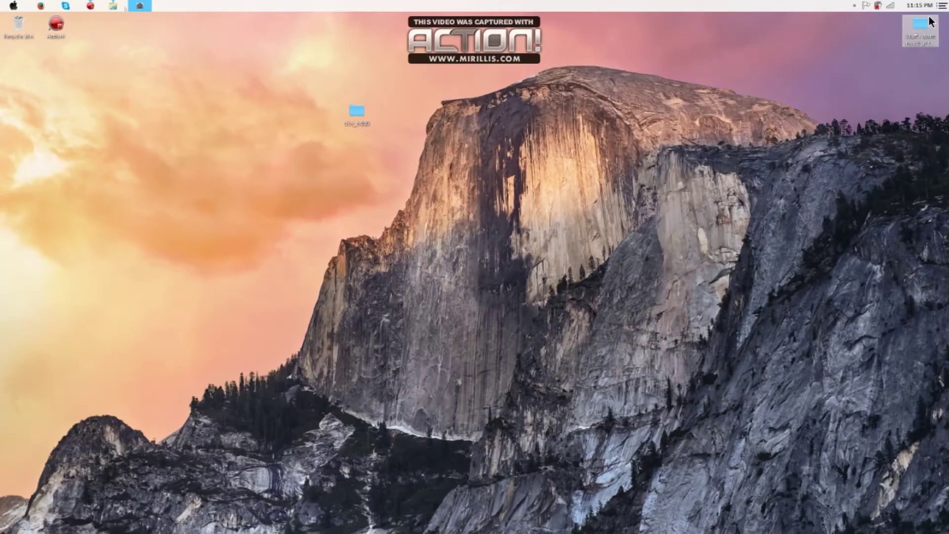
{"action": "mouse_move", "coordinate": [112, 4]}
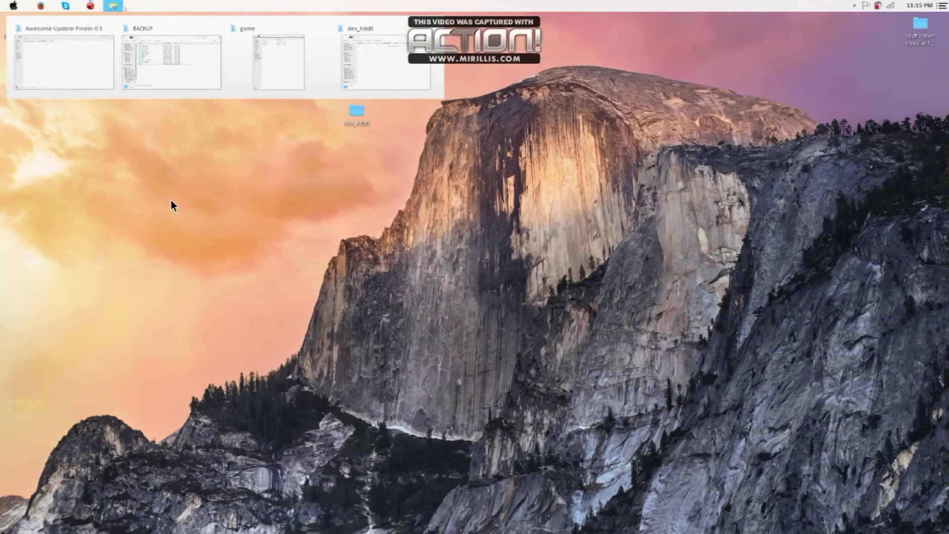
{"action": "right_click", "coordinate": [157, 53]}
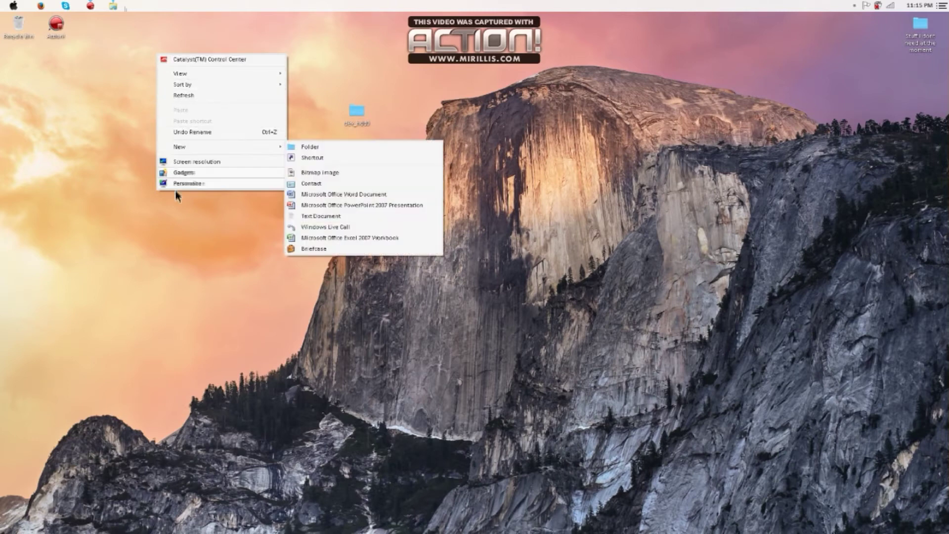
{"action": "left_click", "coordinate": [70, 101]}
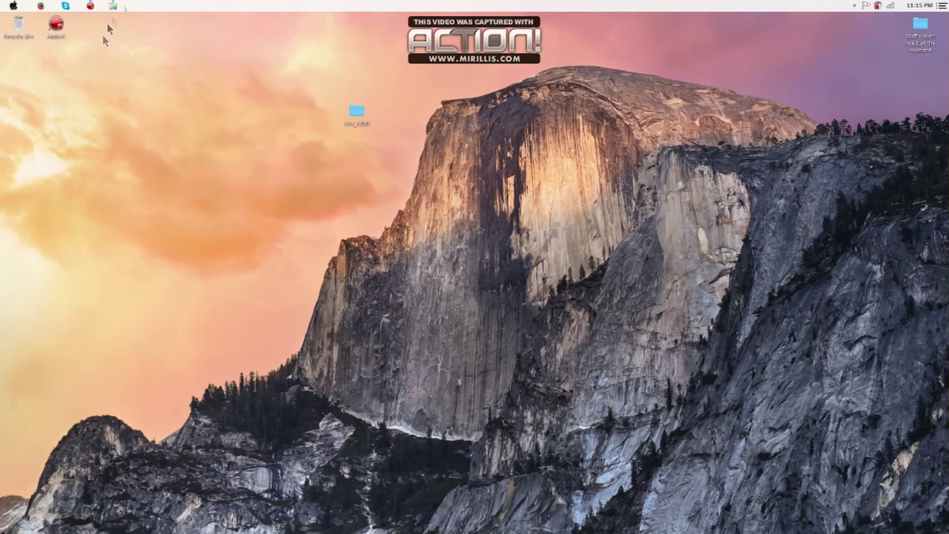
{"action": "mouse_move", "coordinate": [113, 5]}
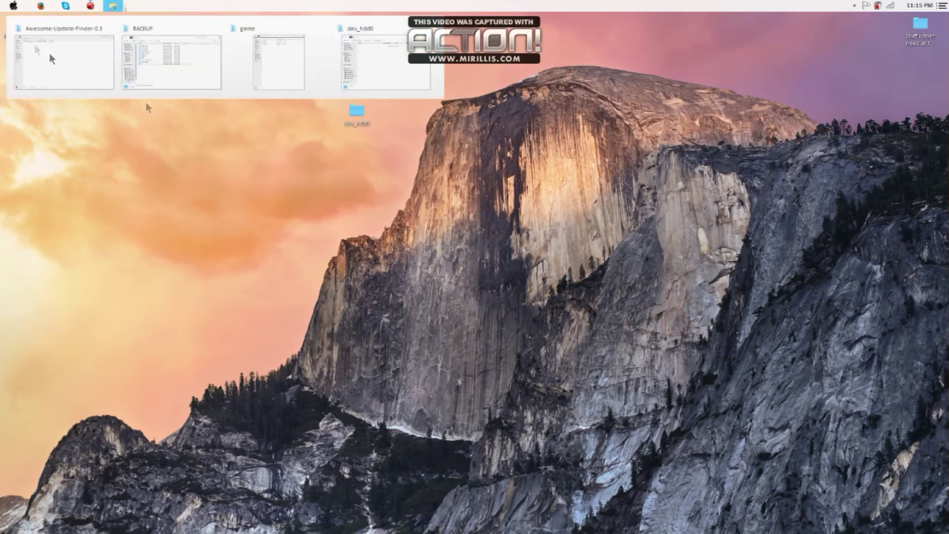
Open the copied BLUS30377 update URL in Firefox, dismiss the package download and close the browser.
{"action": "double_click", "coordinate": [55, 16]}
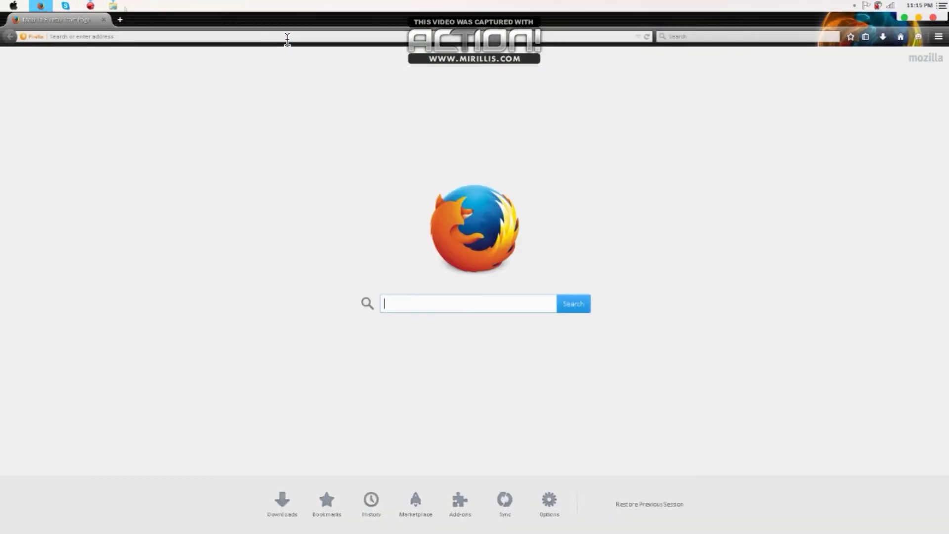
{"action": "key", "text": "ctrl+v"}
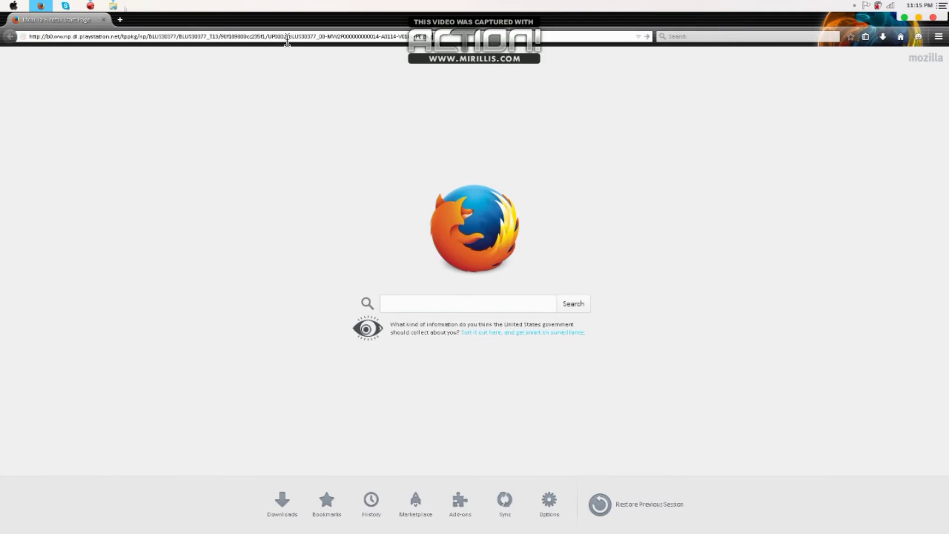
{"action": "key", "text": "Return"}
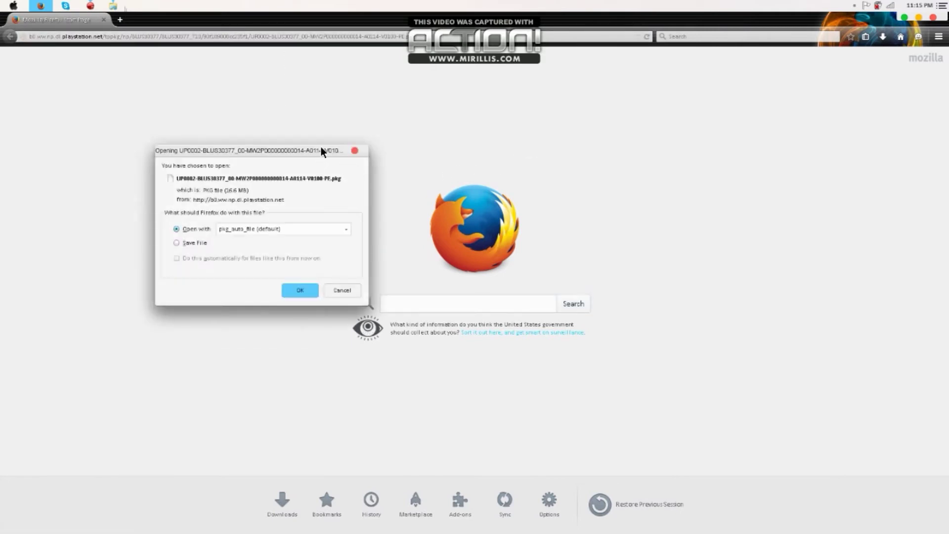
{"action": "left_click_drag", "start_coordinate": [321, 145], "coordinate": [395, 141]}
{"action": "left_click", "coordinate": [430, 147]}
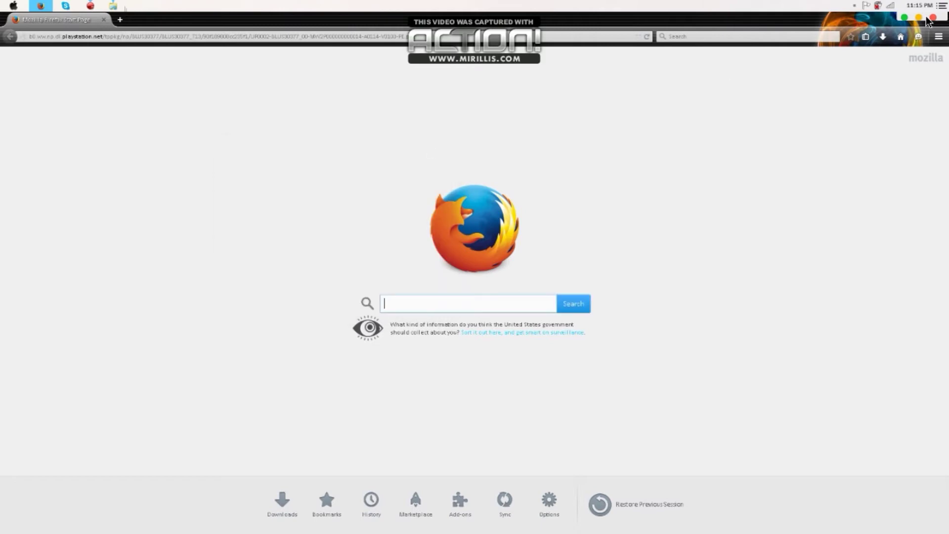
{"action": "left_click", "coordinate": [934, 18]}
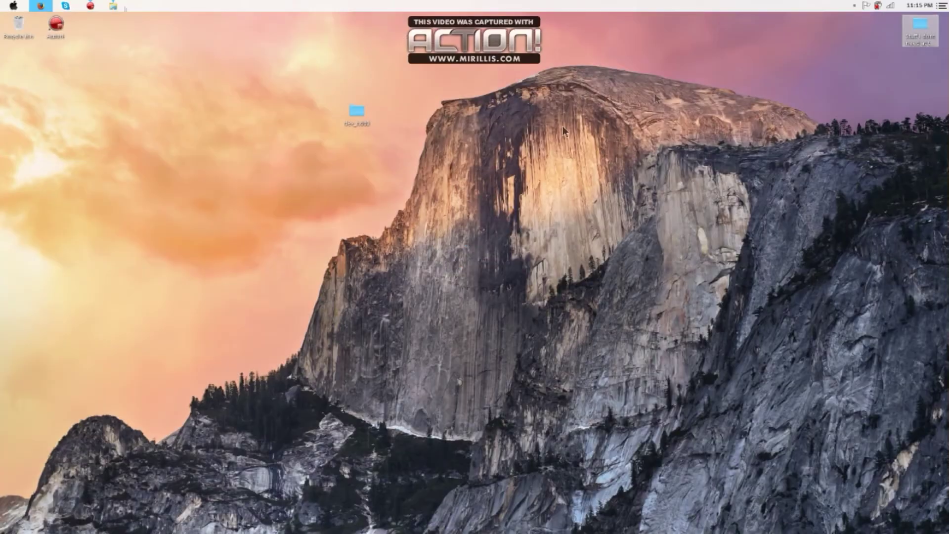
Return to All 4 Modded Backups through the Awesome-Update-Finder-0.3 window and launch PkgView from the PkgView_1.2 folder.
{"action": "mouse_move", "coordinate": [112, 4]}
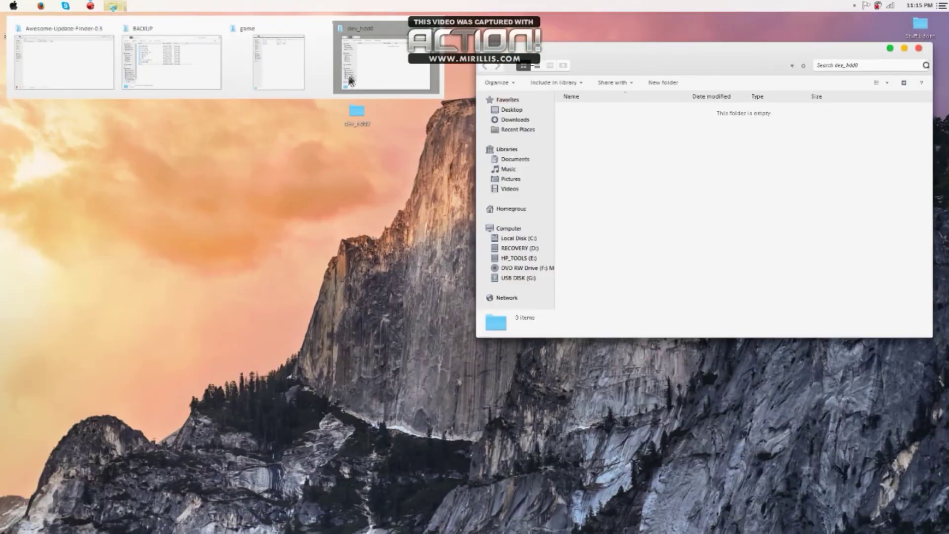
{"action": "mouse_move", "coordinate": [245, 69]}
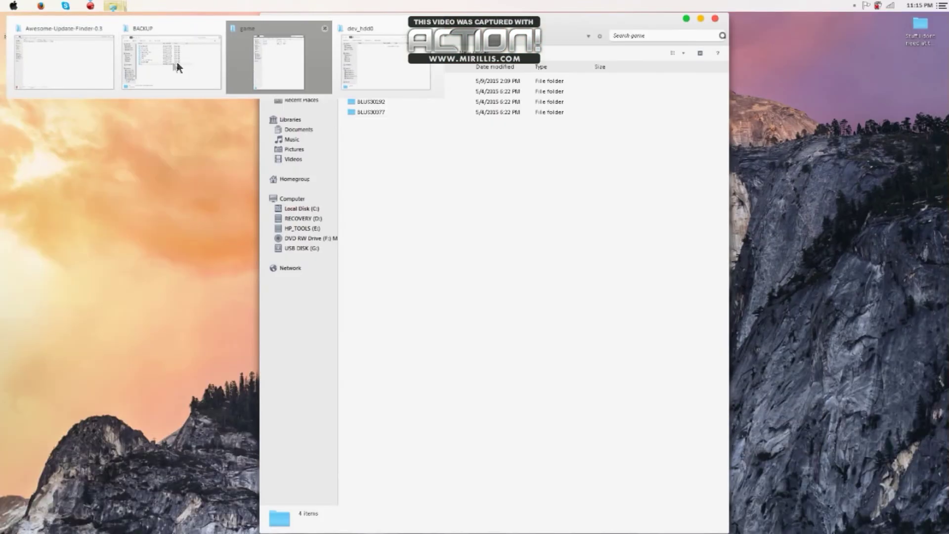
{"action": "mouse_move", "coordinate": [134, 69]}
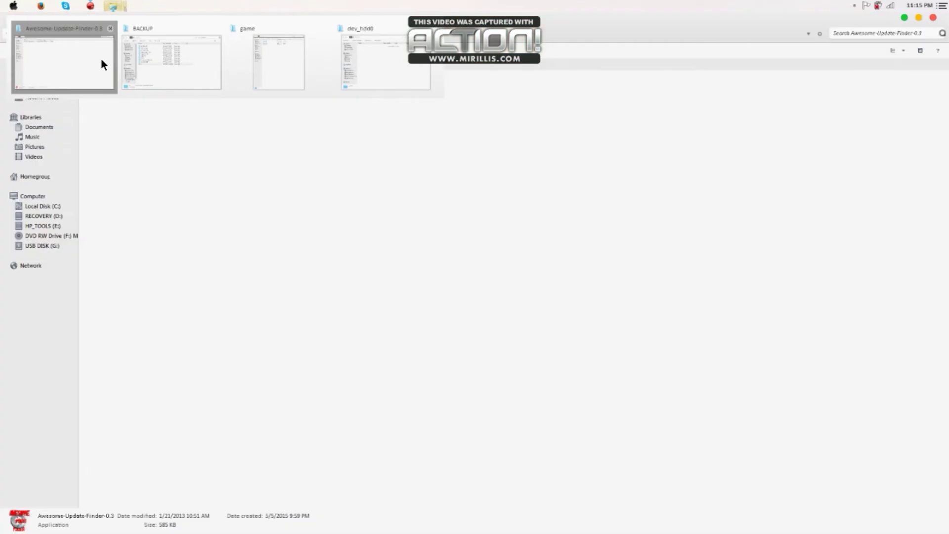
{"action": "left_click", "coordinate": [102, 60]}
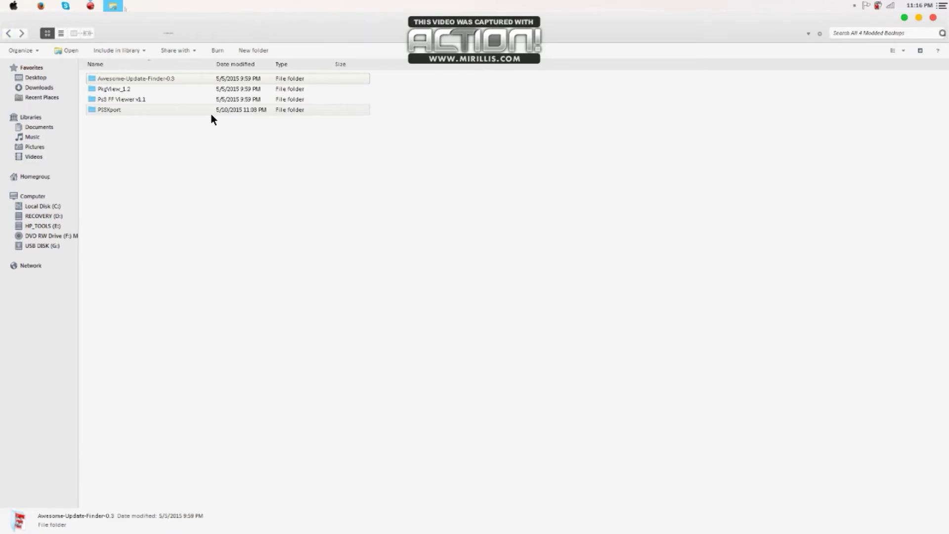
{"action": "double_click", "coordinate": [190, 89]}
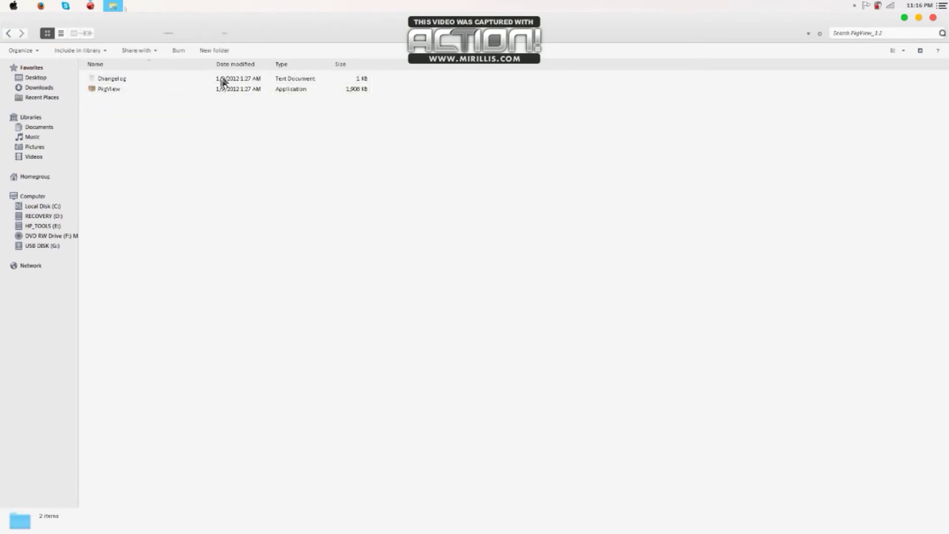
{"action": "double_click", "coordinate": [190, 90]}
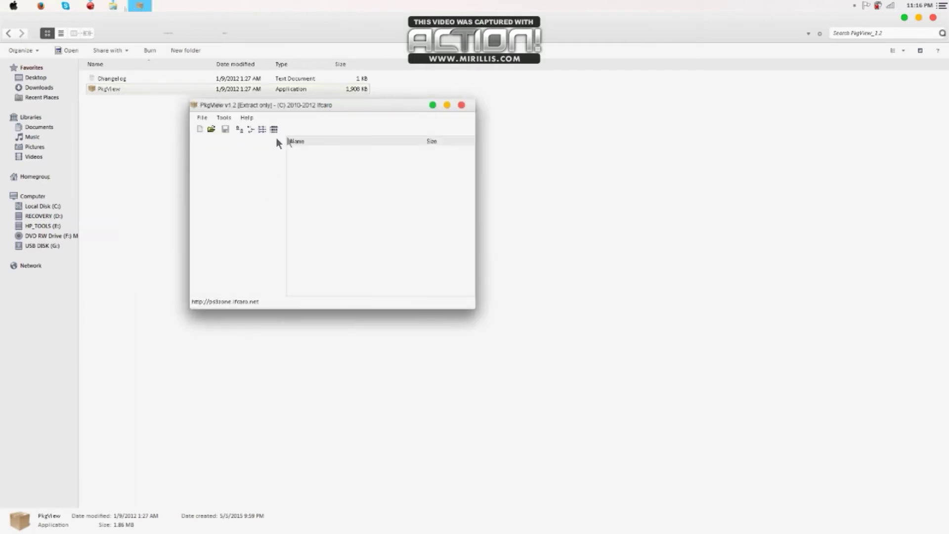
Open the BLUS30072 Call of Duty patch package from Downloads in PkgView.
{"action": "left_click", "coordinate": [204, 118]}
{"action": "left_click", "coordinate": [222, 139]}
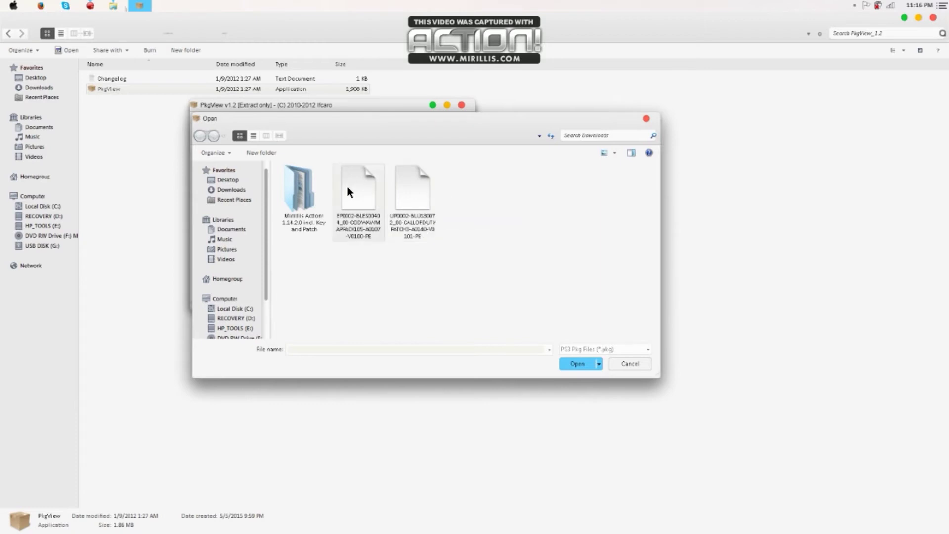
{"action": "double_click", "coordinate": [417, 192]}
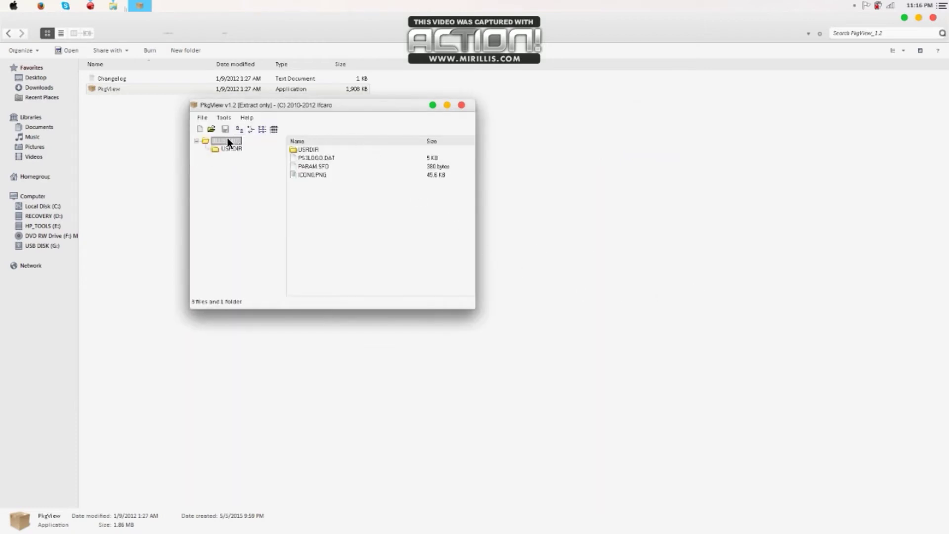
Start extracting the BLUS30072 folder to a chosen location, cancel the destination choice and close PkgView.
{"action": "right_click", "coordinate": [232, 141]}
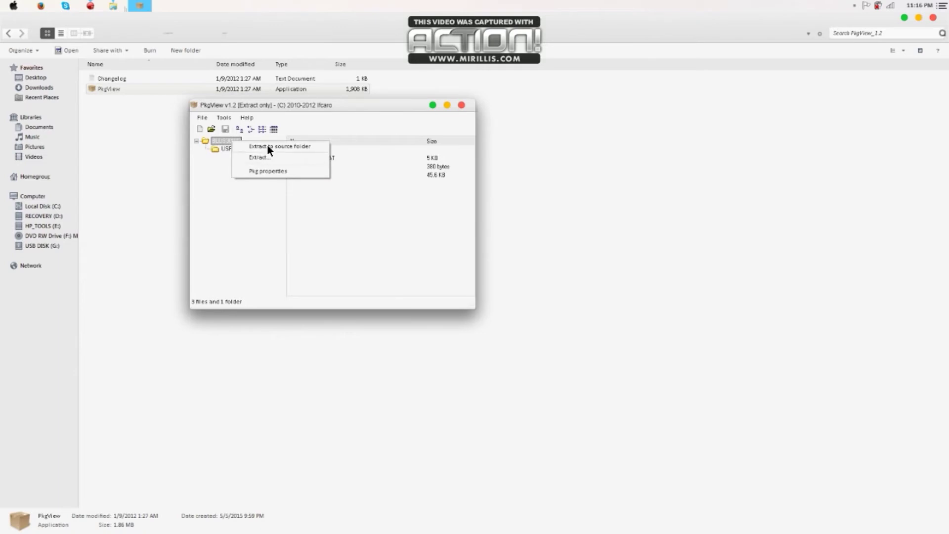
{"action": "left_click", "coordinate": [261, 157]}
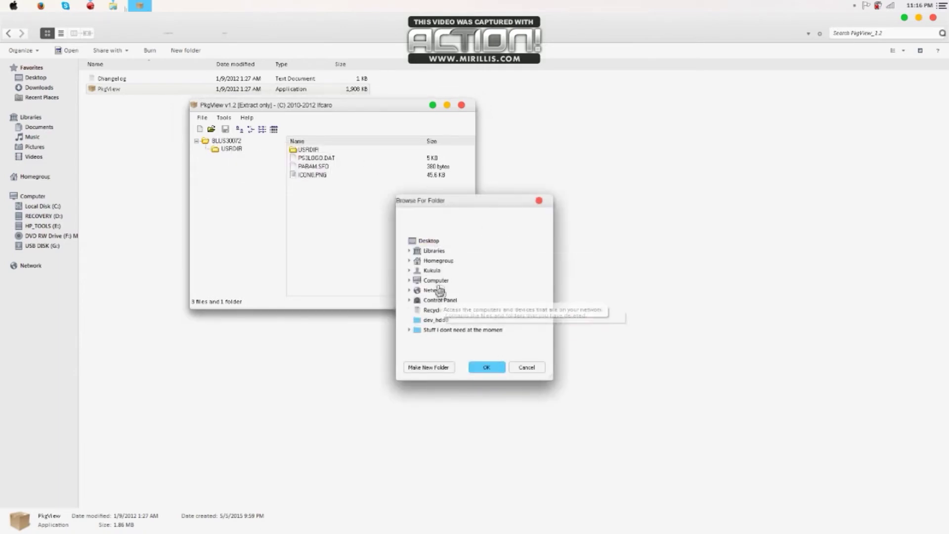
{"action": "left_click", "coordinate": [527, 369]}
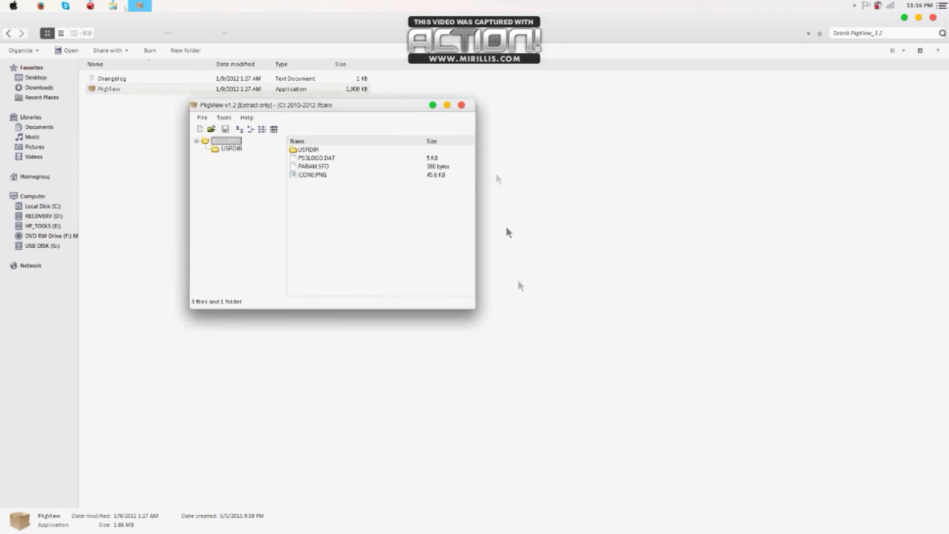
{"action": "left_click", "coordinate": [458, 104]}
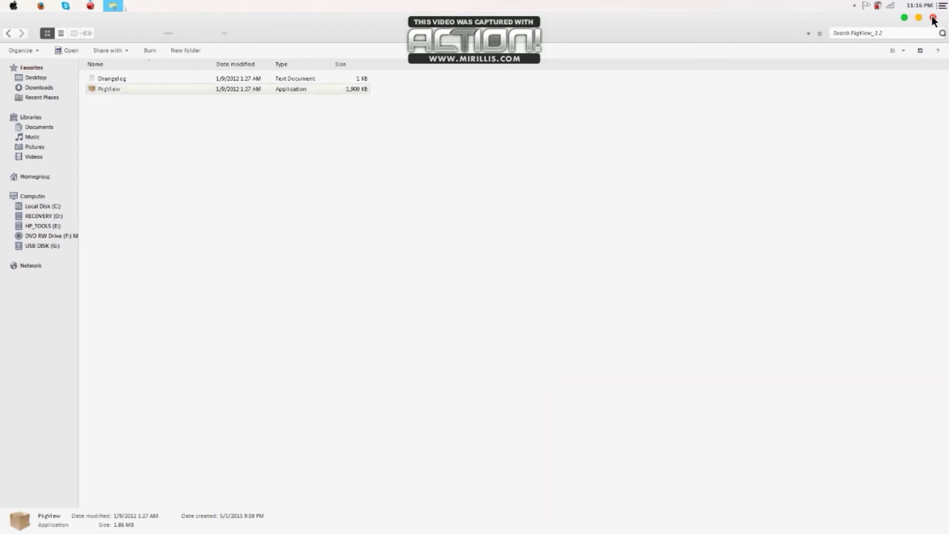
Close the PkgView_1.2 folder and bring the already open game folder window to the front.
{"action": "left_click", "coordinate": [934, 18]}
{"action": "left_click", "coordinate": [113, 6]}
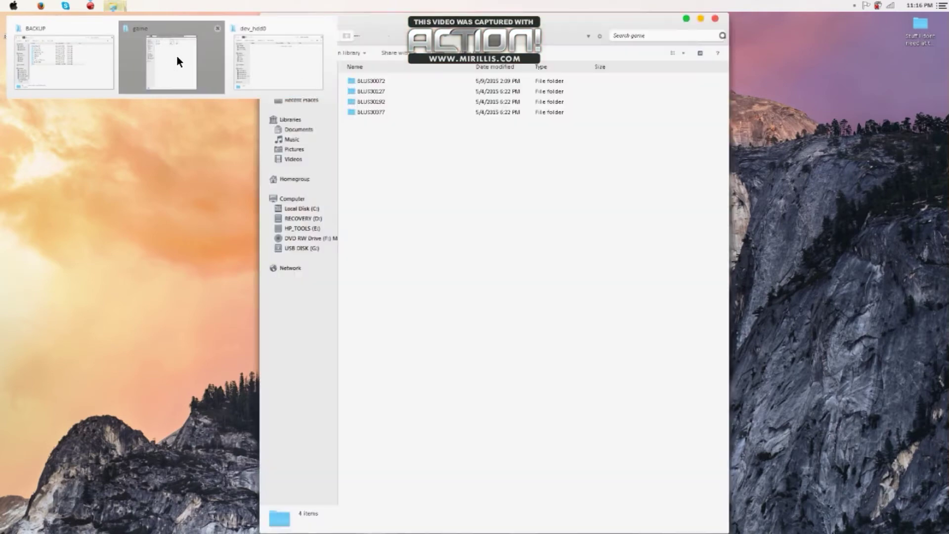
{"action": "left_click", "coordinate": [178, 60]}
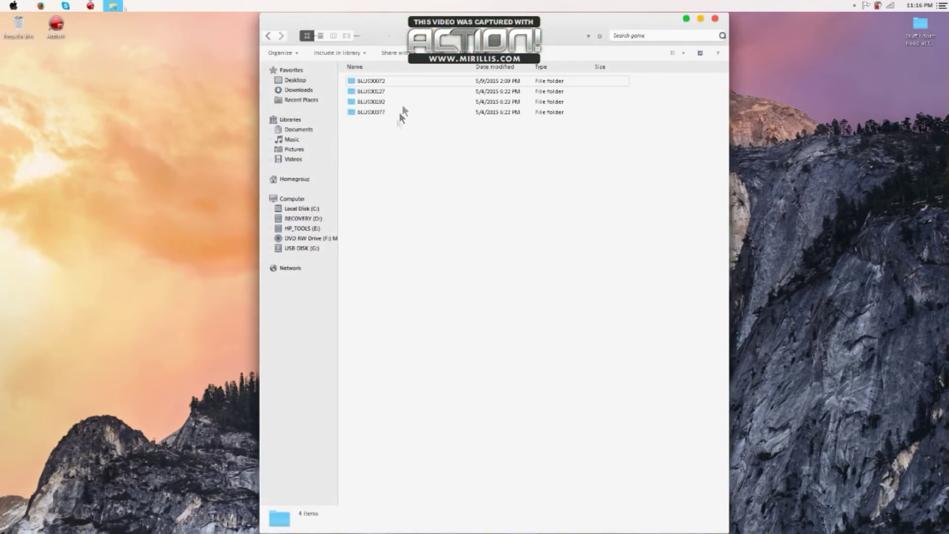
Examine the contents of the BLUS30072 folder and its USRDIR subfolder, returning to the game folder each time.
{"action": "double_click", "coordinate": [384, 80]}
{"action": "double_click", "coordinate": [405, 79]}
{"action": "left_click", "coordinate": [269, 35]}
{"action": "left_click", "coordinate": [269, 35]}
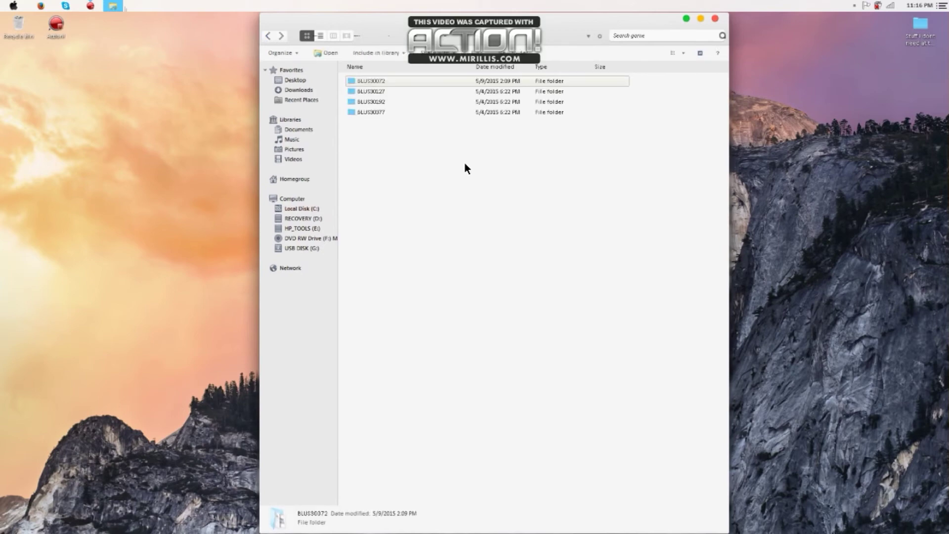
{"action": "double_click", "coordinate": [461, 78]}
{"action": "double_click", "coordinate": [435, 80]}
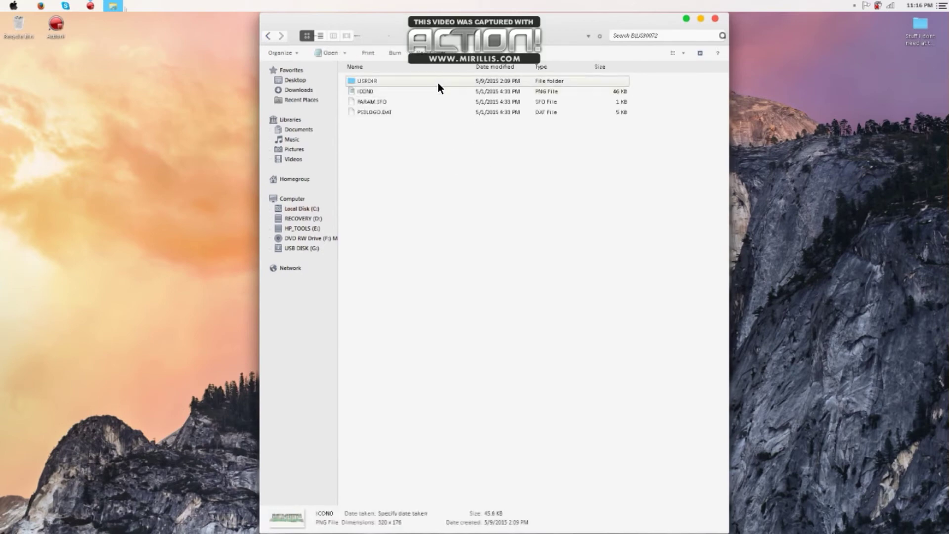
{"action": "left_click", "coordinate": [269, 36]}
{"action": "left_click", "coordinate": [273, 35]}
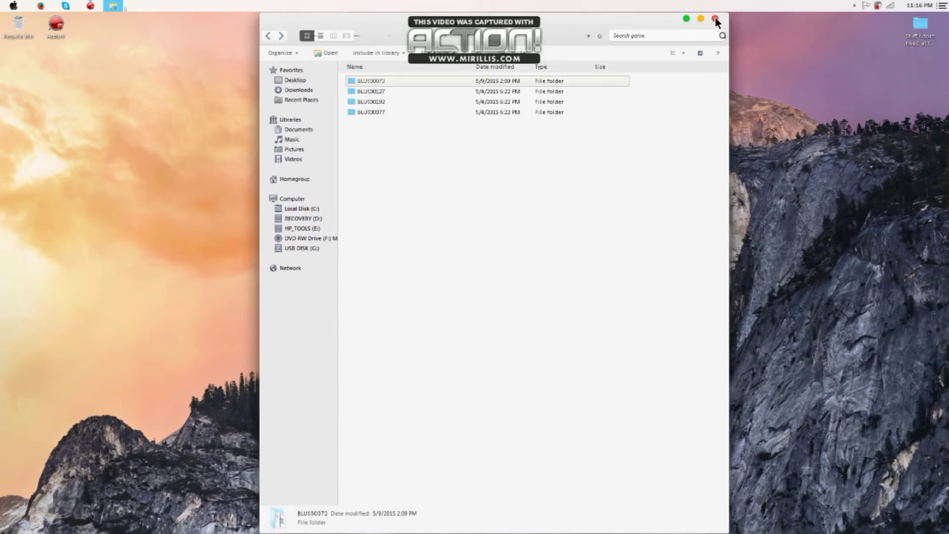
{"action": "left_click", "coordinate": [421, 198]}
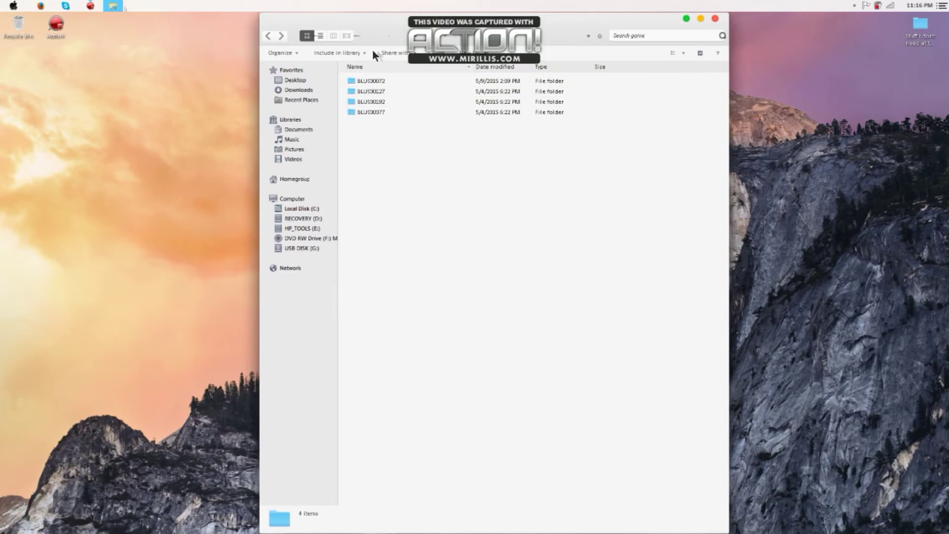
Close the game, BACKUP and dev_hdd0 folder windows and the Awesome Update Finder.
{"action": "left_click", "coordinate": [715, 19]}
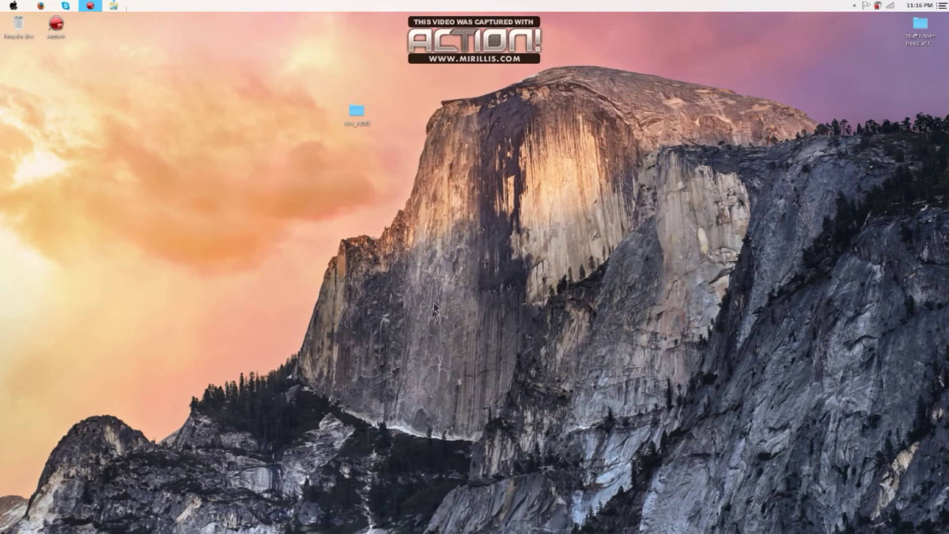
{"action": "mouse_move", "coordinate": [654, 530]}
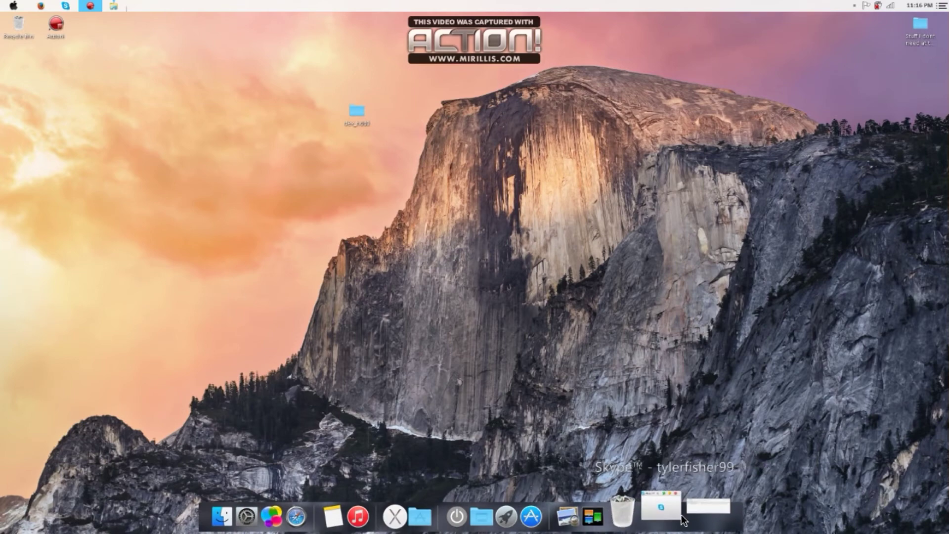
{"action": "left_click", "coordinate": [697, 518]}
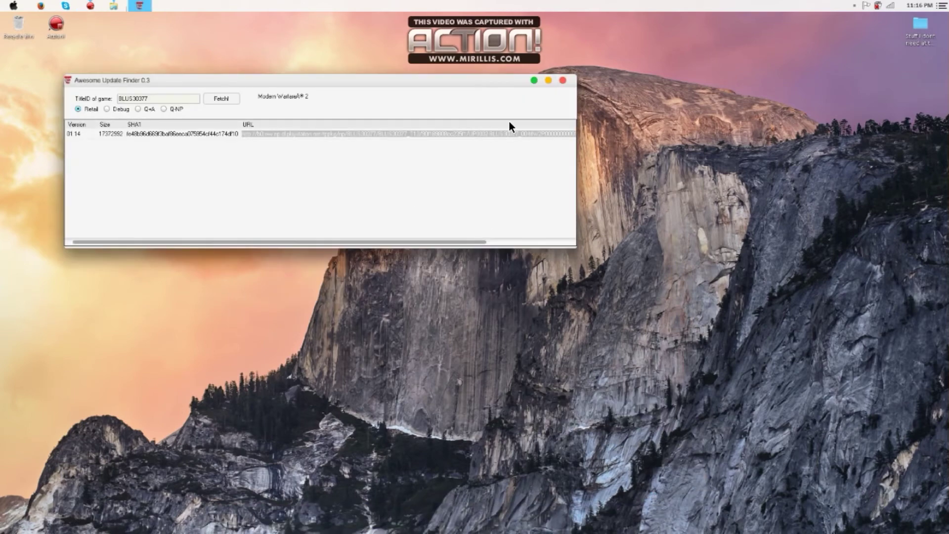
{"action": "left_click", "coordinate": [563, 80]}
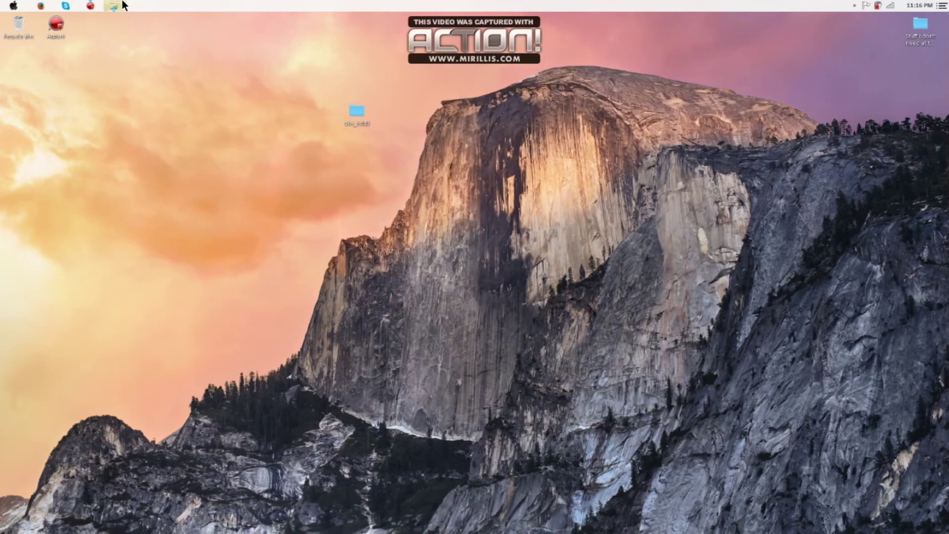
{"action": "mouse_move", "coordinate": [118, 6]}
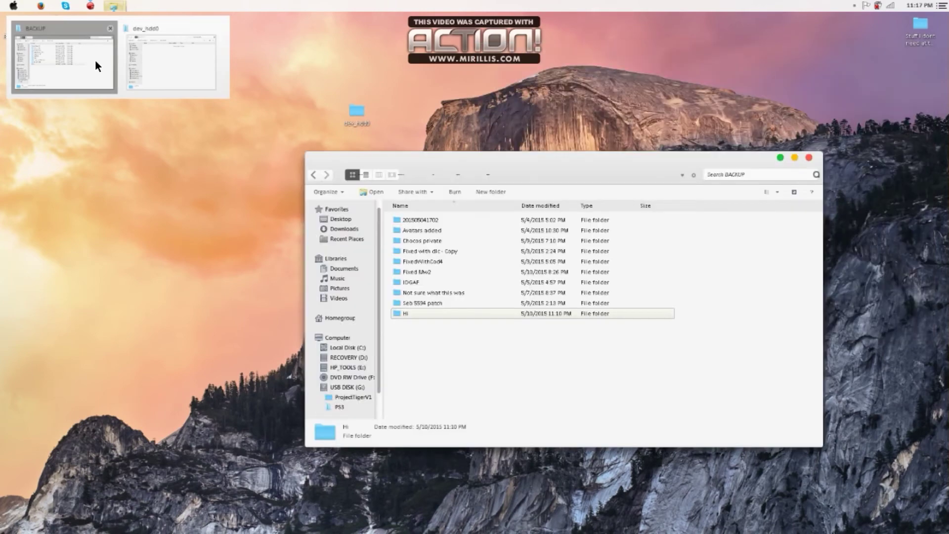
{"action": "left_click", "coordinate": [109, 29]}
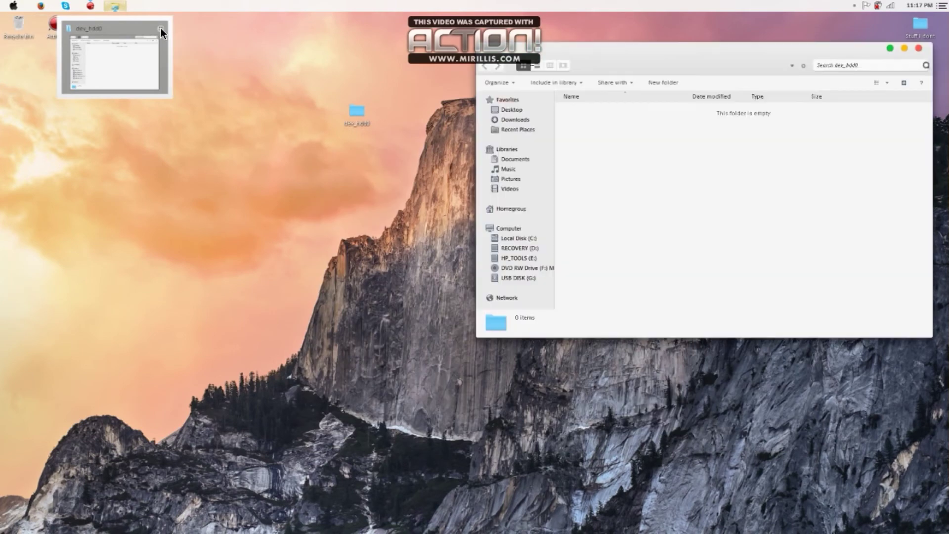
{"action": "left_click", "coordinate": [160, 28]}
Open the dev_hdd0 folder from the desktop and create a subfolder named game in it.
{"action": "double_click", "coordinate": [356, 111]}
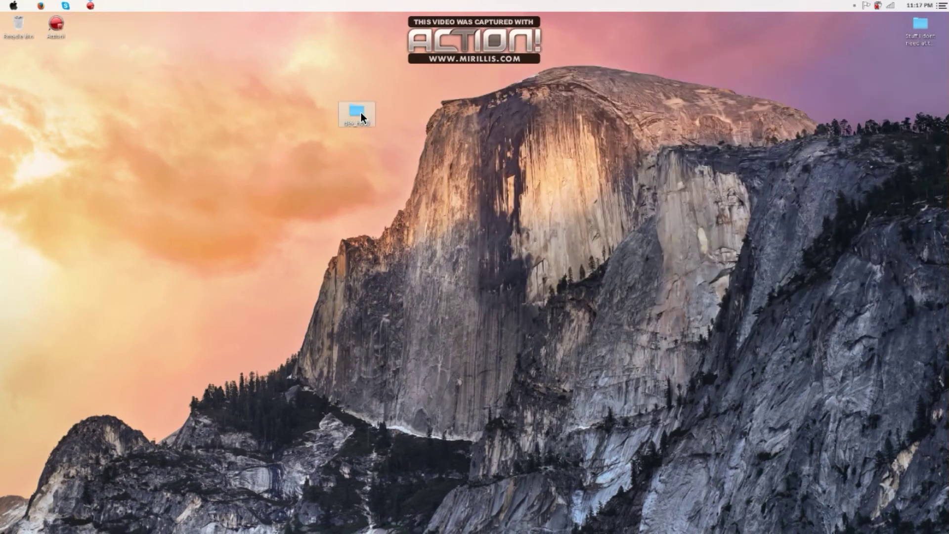
{"action": "right_click", "coordinate": [730, 157]}
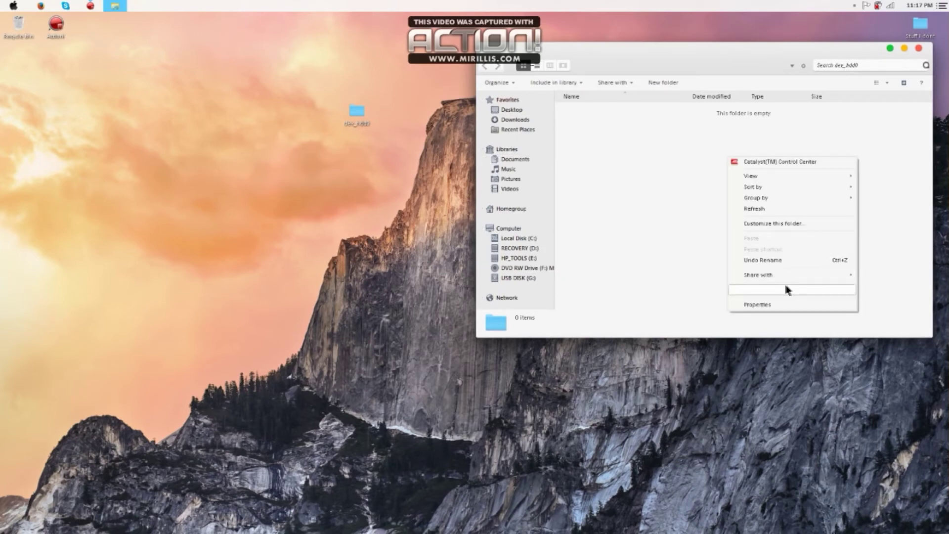
{"action": "mouse_move", "coordinate": [782, 291]}
{"action": "left_click", "coordinate": [680, 291]}
{"action": "type", "text": "game"}
{"action": "key", "text": "Return"}
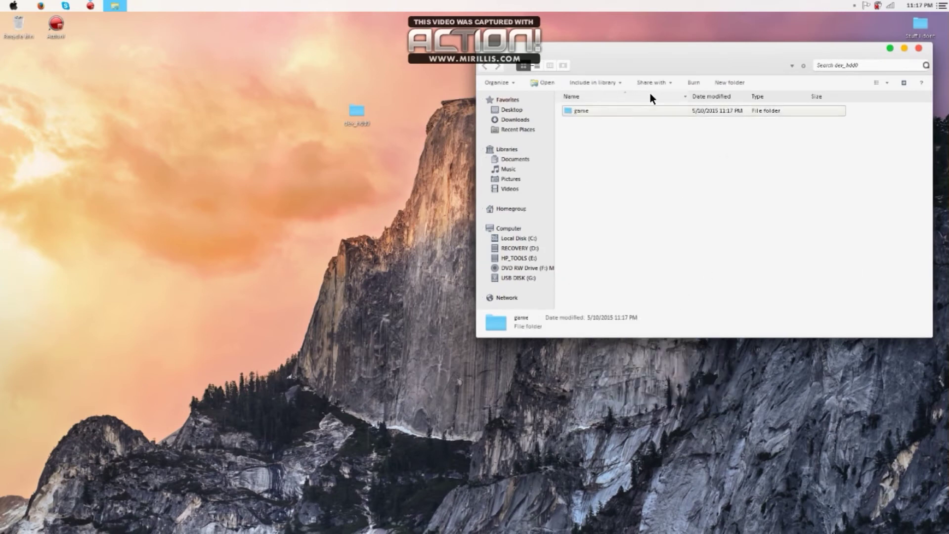
Create a second subfolder named home in dev_hdd0 and close the folder window.
{"action": "right_click", "coordinate": [621, 169]}
{"action": "mouse_move", "coordinate": [663, 304]}
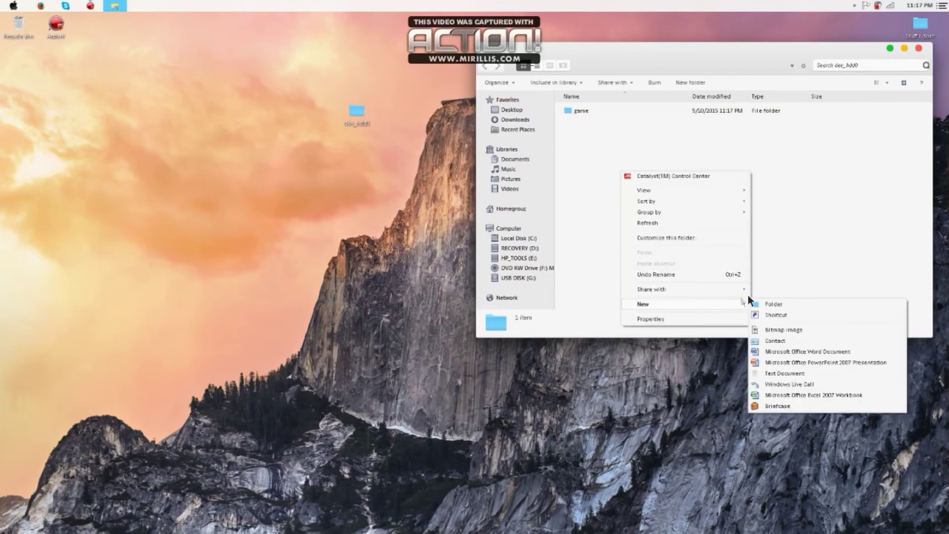
{"action": "left_click", "coordinate": [768, 303]}
{"action": "type", "text": "home"}
{"action": "key", "text": "Return"}
{"action": "mouse_move", "coordinate": [644, 227]}
{"action": "left_mouse_down"}
{"action": "mouse_move", "coordinate": [672, 101]}
{"action": "mouse_move", "coordinate": [653, 223]}
{"action": "left_mouse_up"}
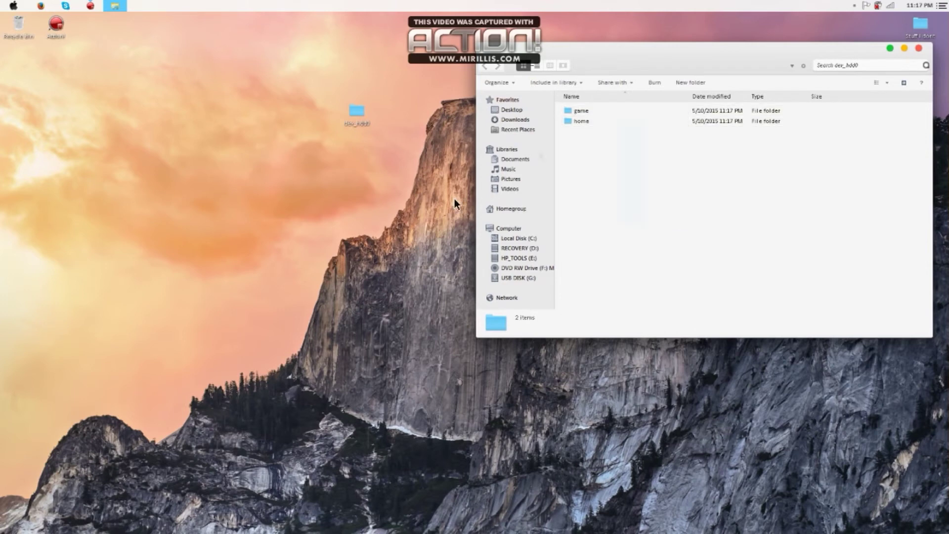
{"action": "left_click", "coordinate": [919, 46]}
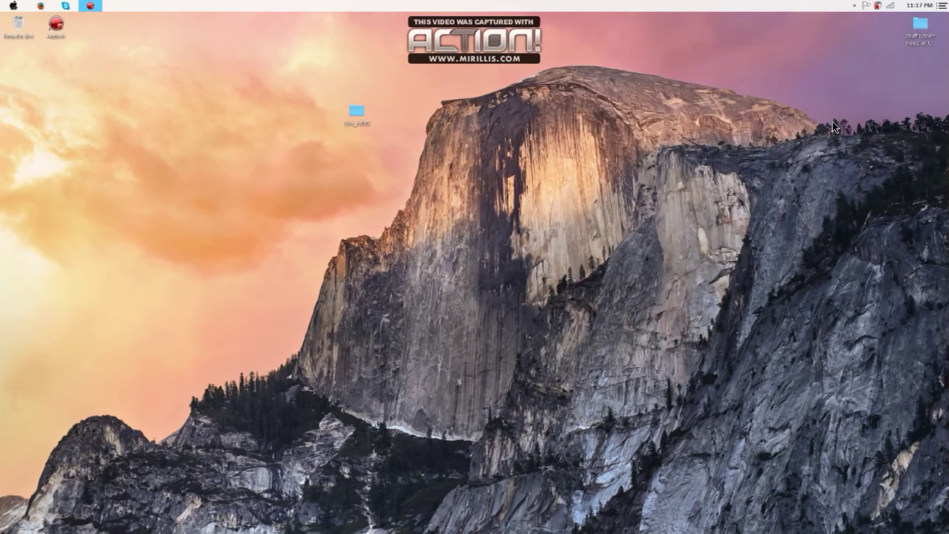
Find the SUB-PassiveModding shortcut in the desktop folder of stuff not needed at the moment and open it.
{"action": "double_click", "coordinate": [912, 28]}
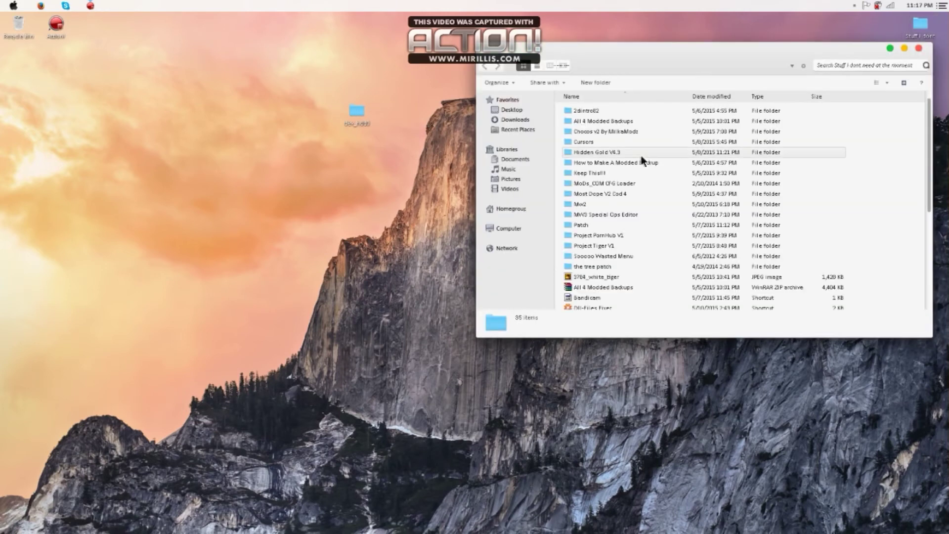
{"action": "scroll", "coordinate": [645, 154], "scroll_direction": "down", "scroll_amount": 1}
{"action": "scroll", "coordinate": [646, 159], "scroll_direction": "up", "scroll_amount": 1}
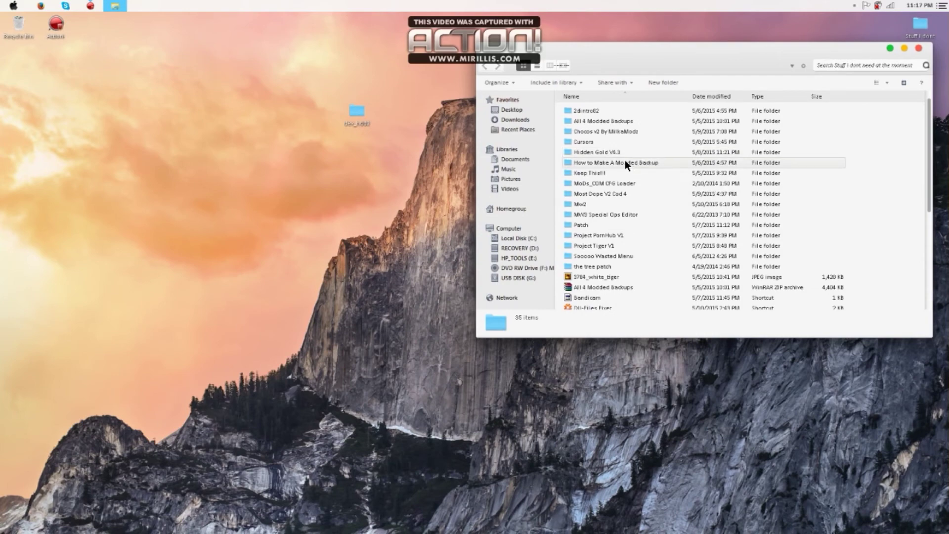
{"action": "scroll", "coordinate": [625, 159], "scroll_direction": "down", "scroll_amount": 2}
{"action": "scroll", "coordinate": [628, 190], "scroll_direction": "down", "scroll_amount": 3}
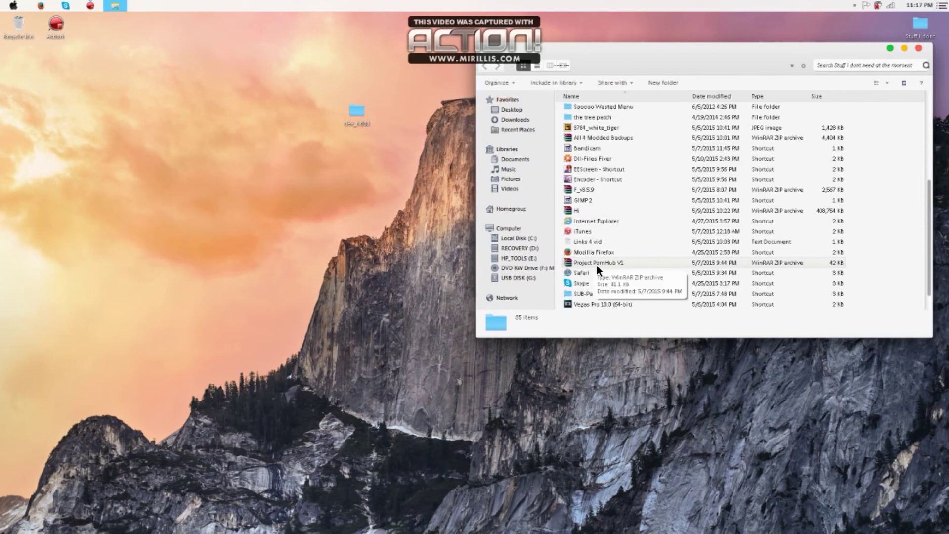
{"action": "scroll", "coordinate": [598, 266], "scroll_direction": "up", "scroll_amount": 5}
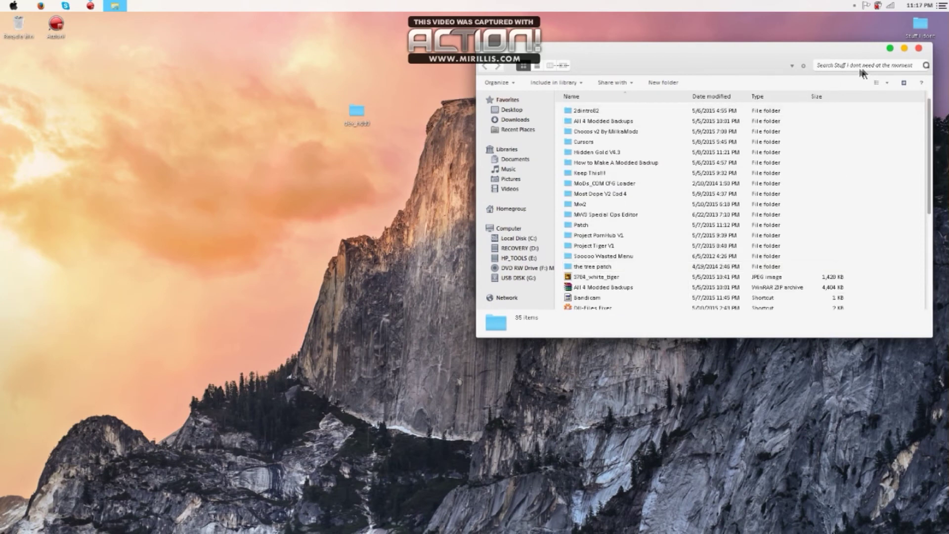
{"action": "scroll", "coordinate": [682, 190], "scroll_direction": "down", "scroll_amount": 5}
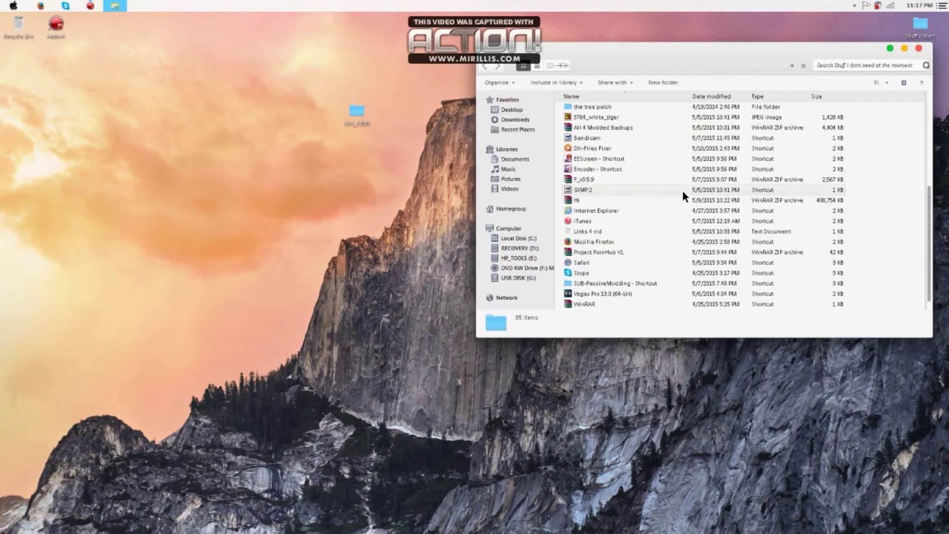
{"action": "double_click", "coordinate": [627, 284]}
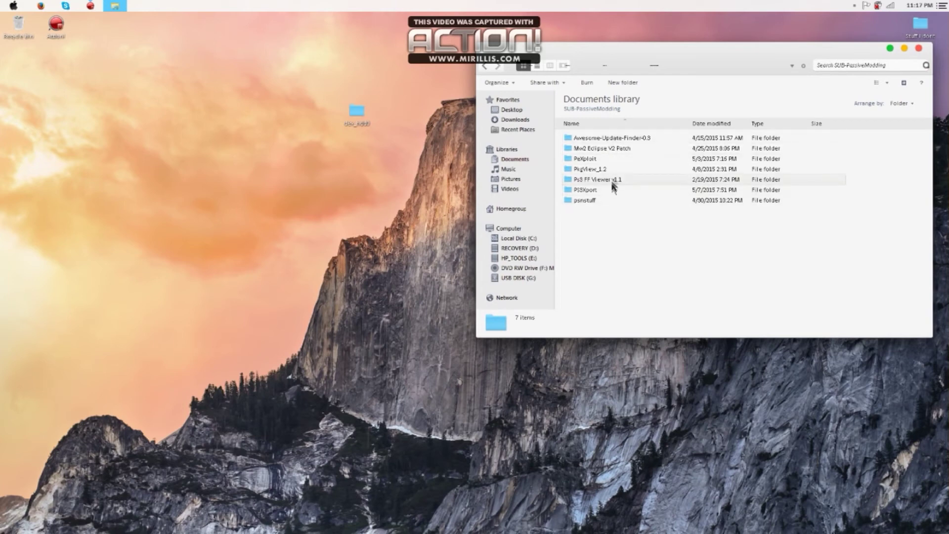
Launch aps3xportgui from the PS3Xport folder and minimize the folder window.
{"action": "double_click", "coordinate": [610, 190]}
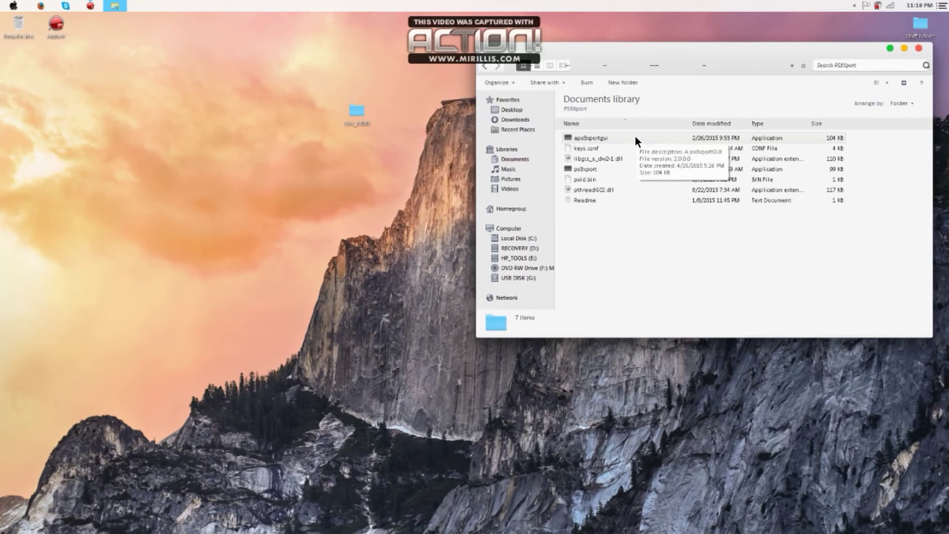
{"action": "double_click", "coordinate": [635, 136]}
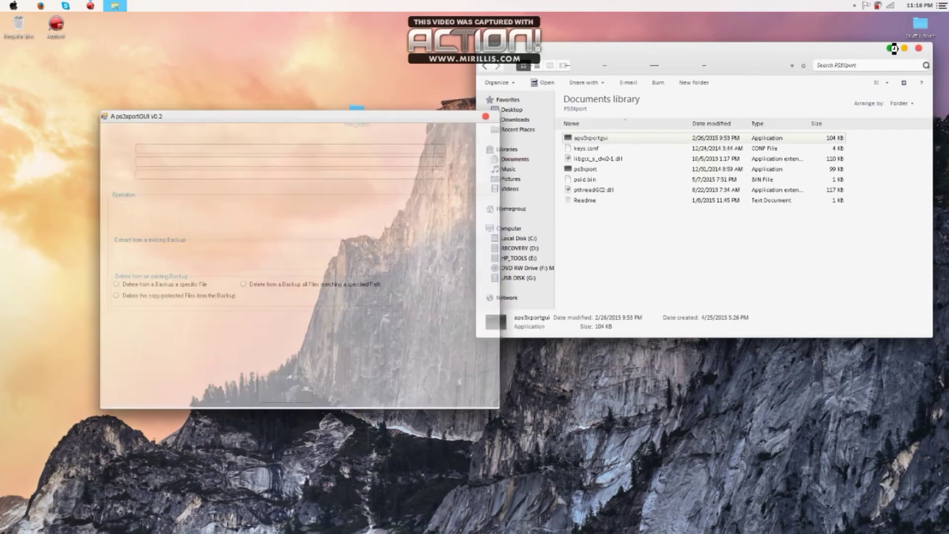
{"action": "left_click", "coordinate": [894, 48]}
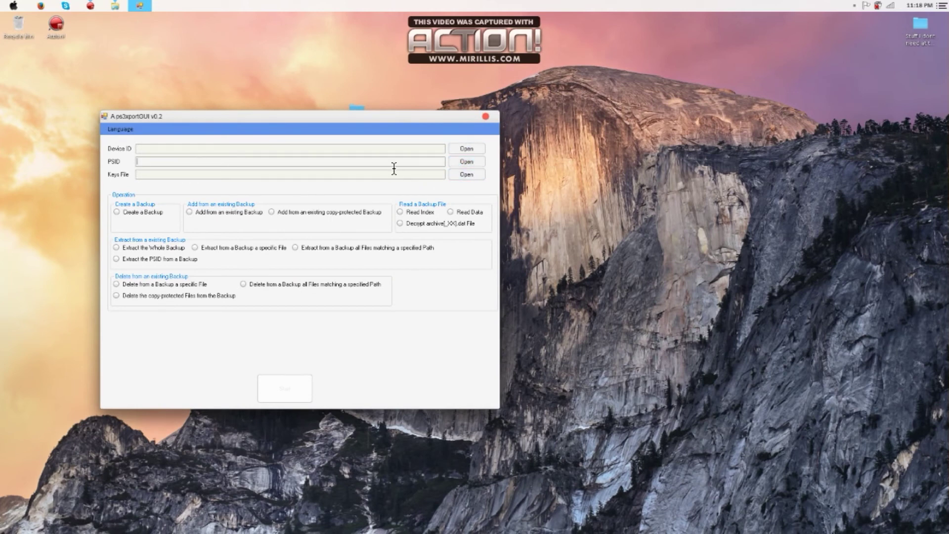
Load keys.conf from the PS3Xport folder inside SUB-PassiveModding as the Keys File.
{"action": "left_click", "coordinate": [466, 175]}
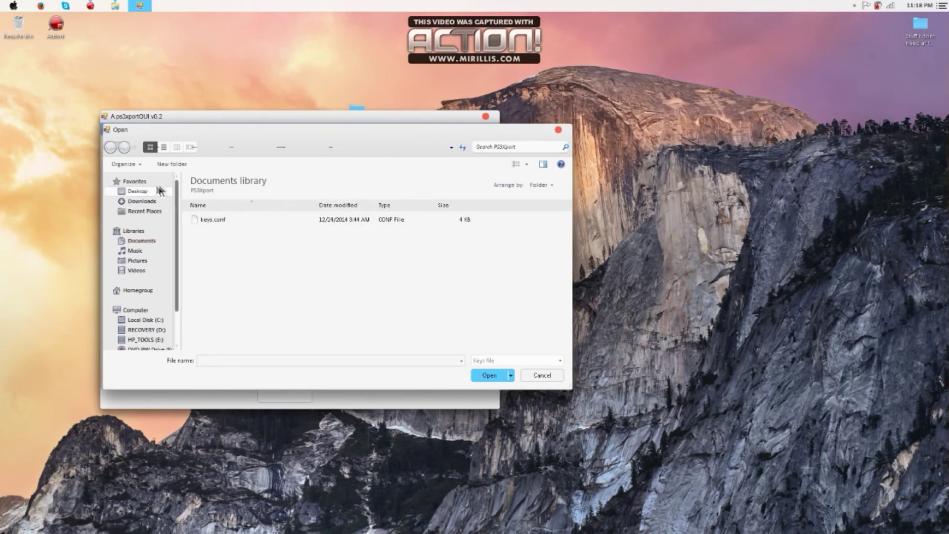
{"action": "left_click", "coordinate": [147, 241]}
{"action": "double_click", "coordinate": [239, 240]}
{"action": "scroll", "coordinate": [297, 243], "scroll_direction": "down", "scroll_amount": 10}
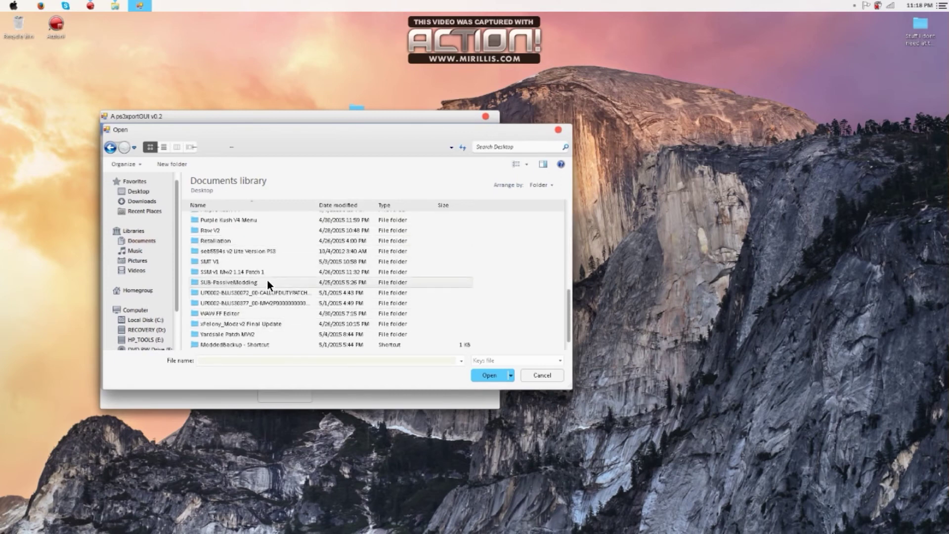
{"action": "double_click", "coordinate": [267, 282]}
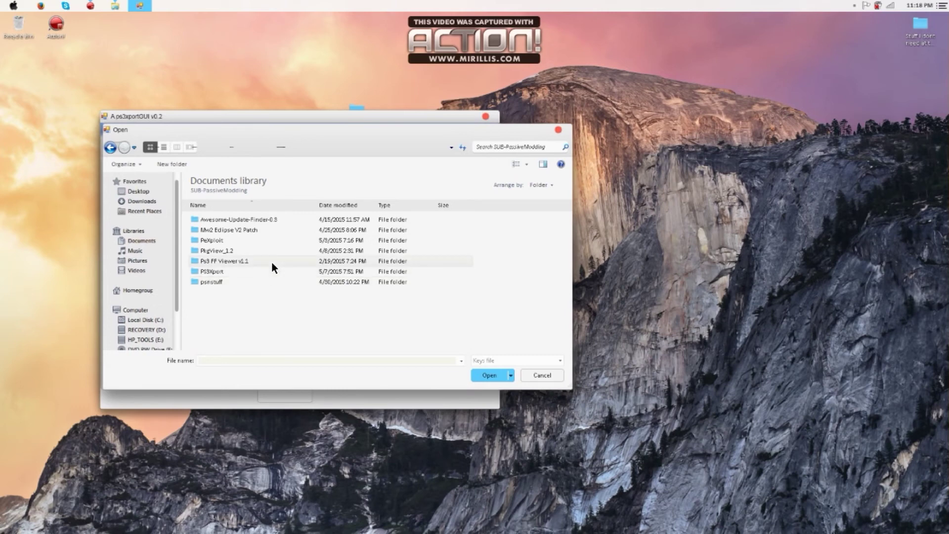
{"action": "double_click", "coordinate": [265, 271]}
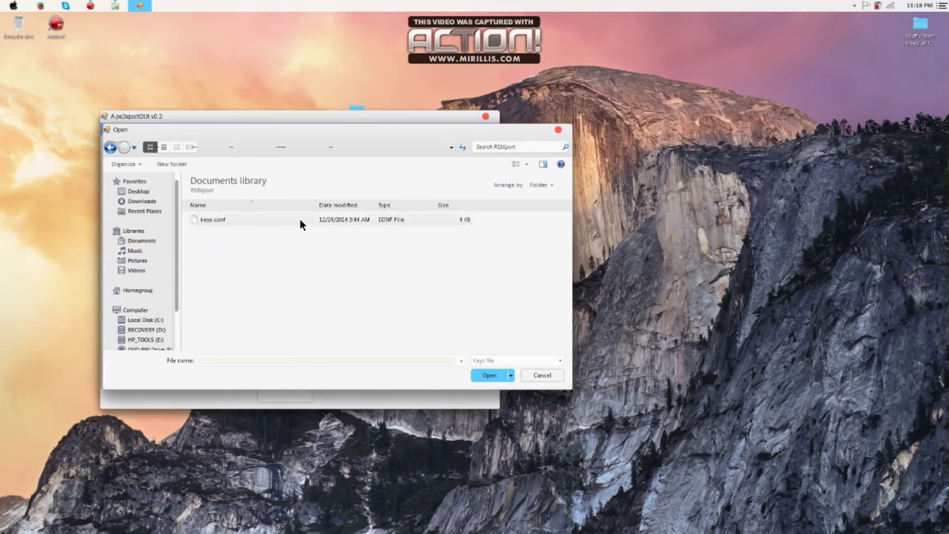
{"action": "double_click", "coordinate": [333, 219]}
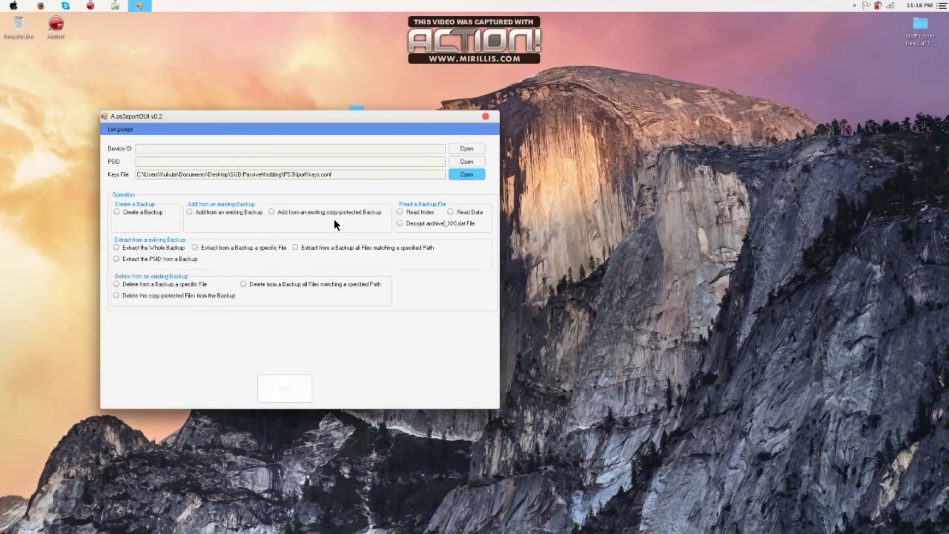
Choose the Create a Backup operation and set its Output Directory to the hi folder in G:\PS3\EXPORT\BACKUP.
{"action": "left_click", "coordinate": [150, 214]}
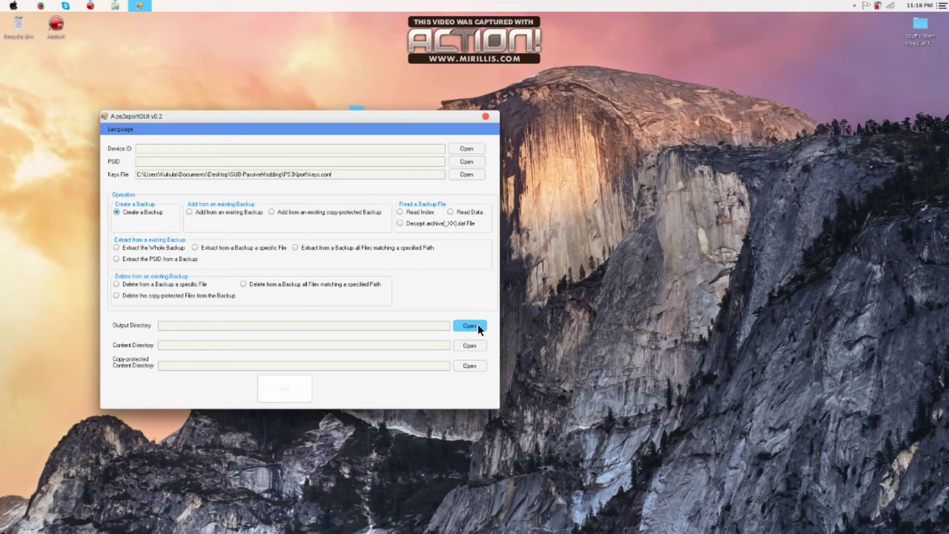
{"action": "left_click", "coordinate": [479, 326]}
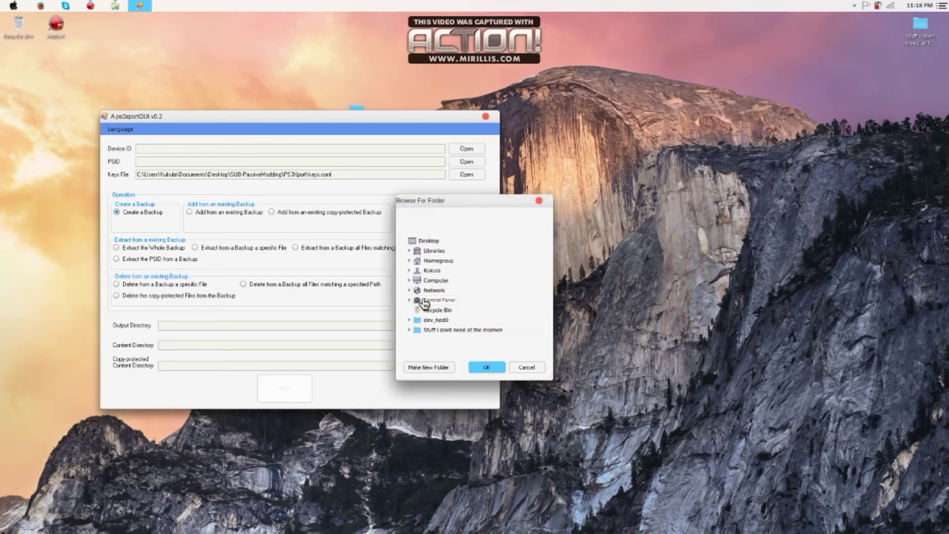
{"action": "left_click", "coordinate": [435, 281]}
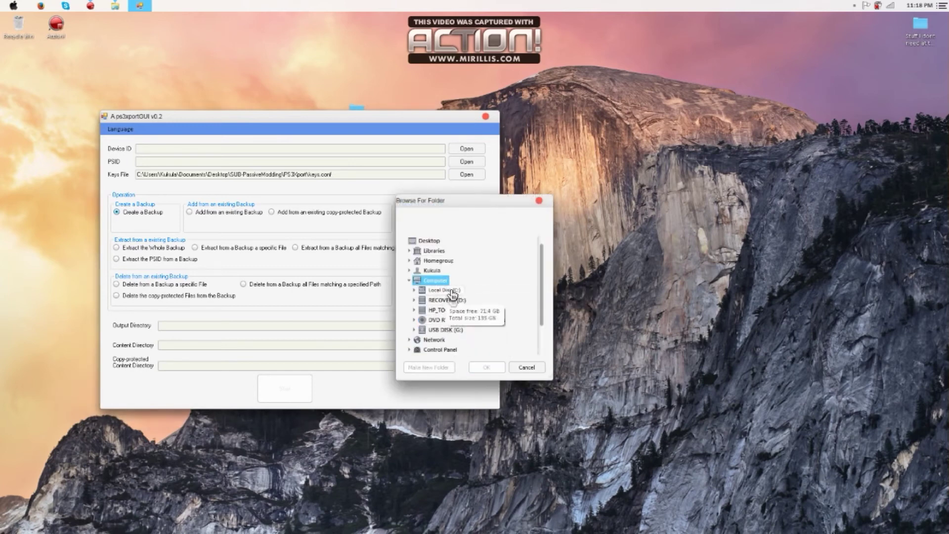
{"action": "double_click", "coordinate": [445, 330]}
{"action": "double_click", "coordinate": [439, 320]}
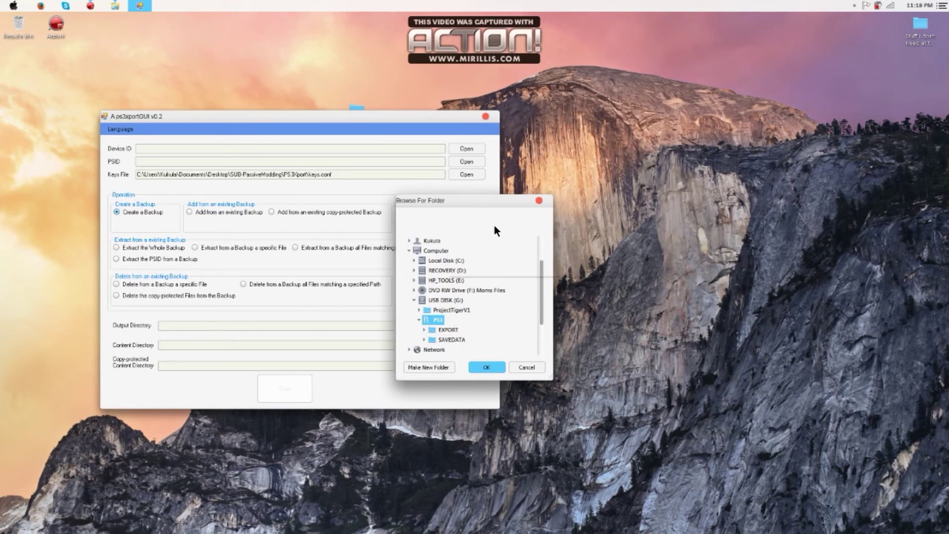
{"action": "left_click_drag", "start_coordinate": [492, 201], "coordinate": [541, 172]}
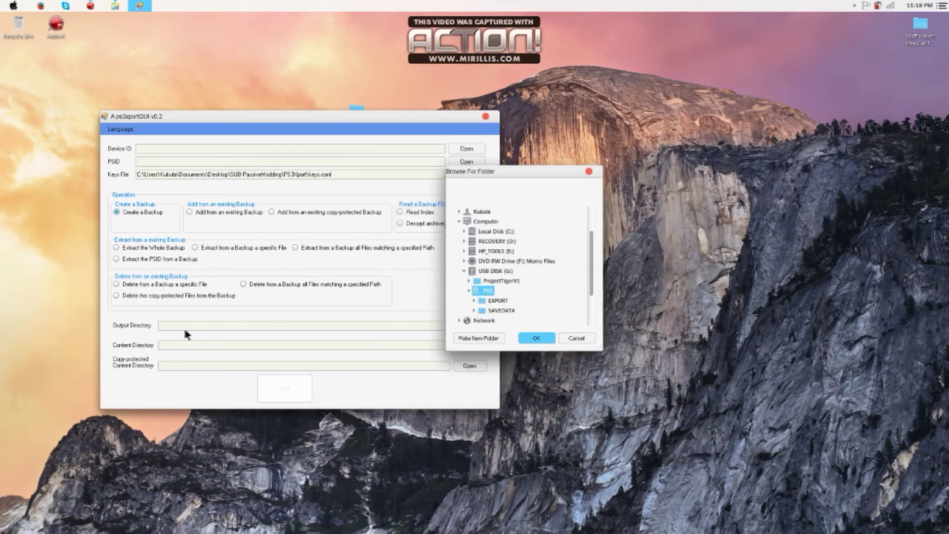
{"action": "left_click", "coordinate": [504, 300]}
{"action": "scroll", "coordinate": [526, 270], "scroll_direction": "down", "scroll_amount": 5}
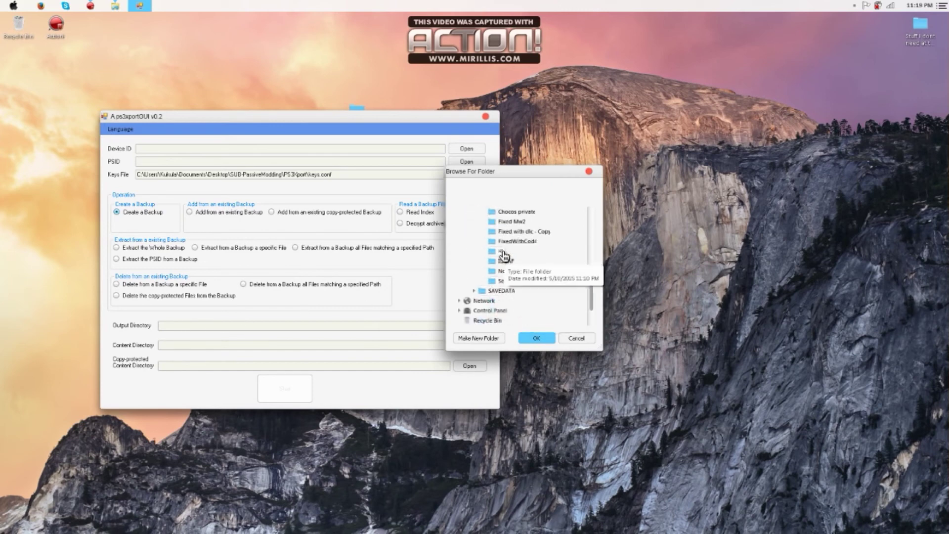
{"action": "left_click", "coordinate": [502, 251]}
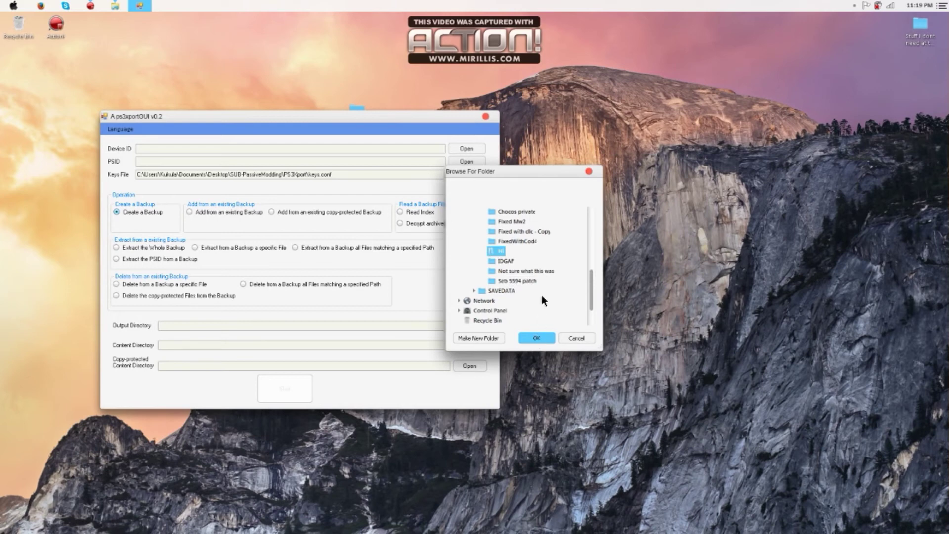
{"action": "left_click", "coordinate": [539, 334]}
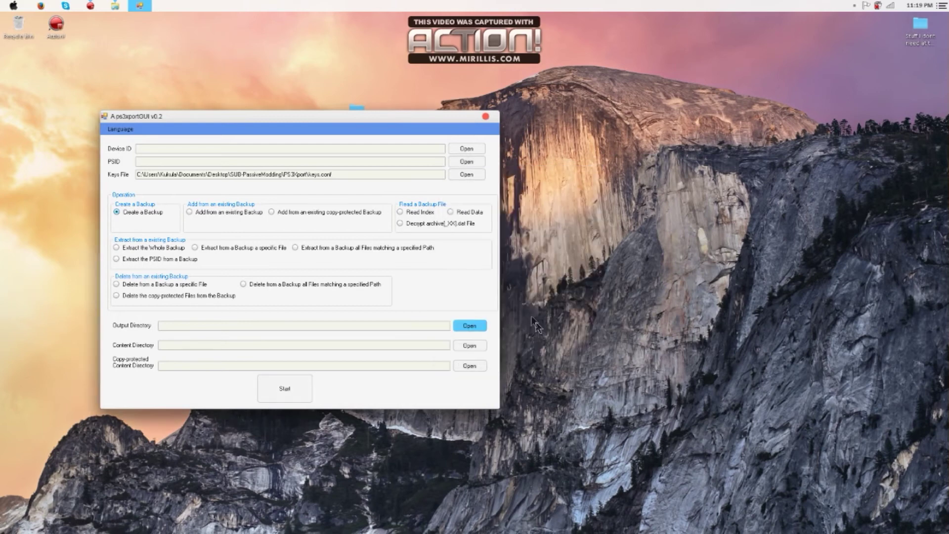
Set the Content Directory to the hi folder on Local Disk (C:) that contains dev_hdd0.
{"action": "left_click", "coordinate": [457, 345]}
{"action": "scroll", "coordinate": [475, 306], "scroll_direction": "up", "scroll_amount": 5}
{"action": "double_click", "coordinate": [445, 291]}
{"action": "left_click", "coordinate": [432, 311]}
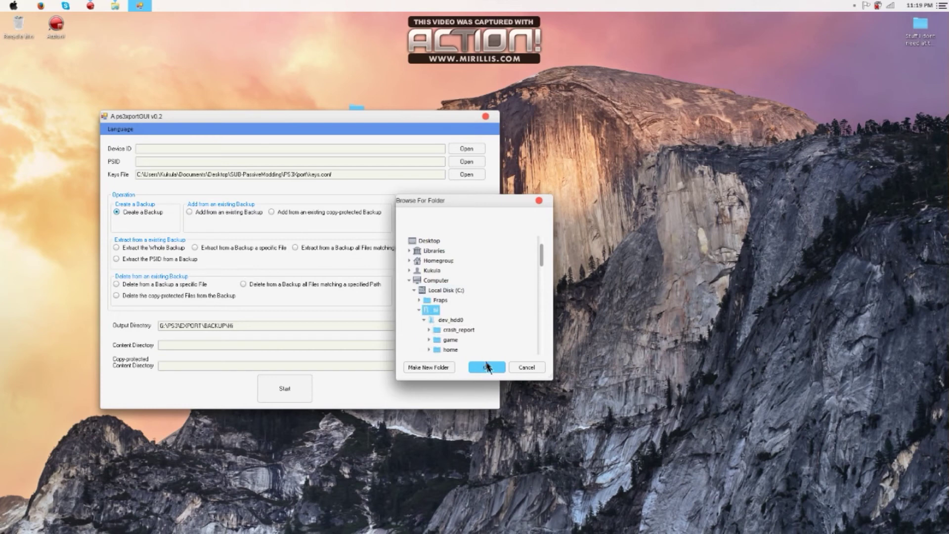
{"action": "left_click", "coordinate": [487, 367]}
Browse to G:\PS3\EXPORT\BACKUP on the USB disk, rename the hi folder as Hi, and reselect it as the Output Directory.
{"action": "left_click", "coordinate": [466, 344]}
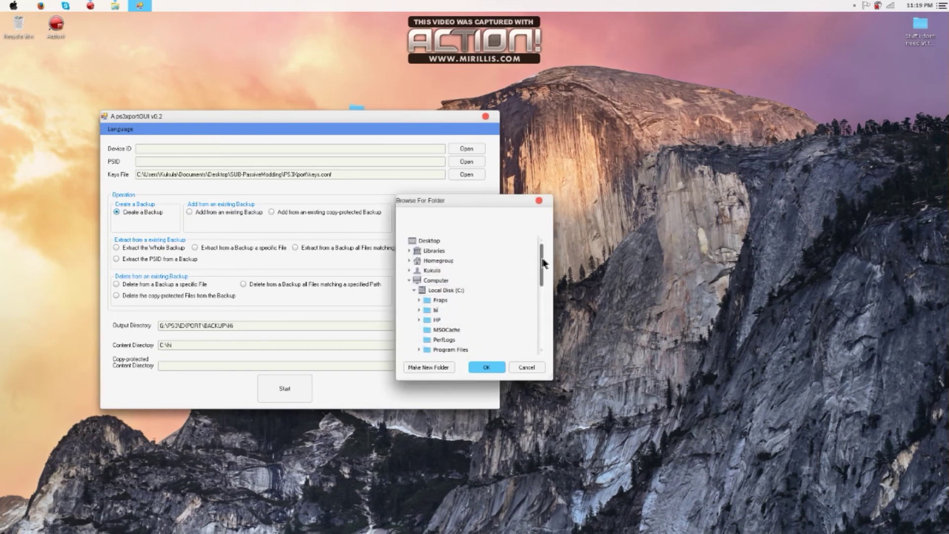
{"action": "left_click_drag", "start_coordinate": [545, 258], "coordinate": [542, 267]}
{"action": "left_click", "coordinate": [414, 270]}
{"action": "double_click", "coordinate": [448, 310]}
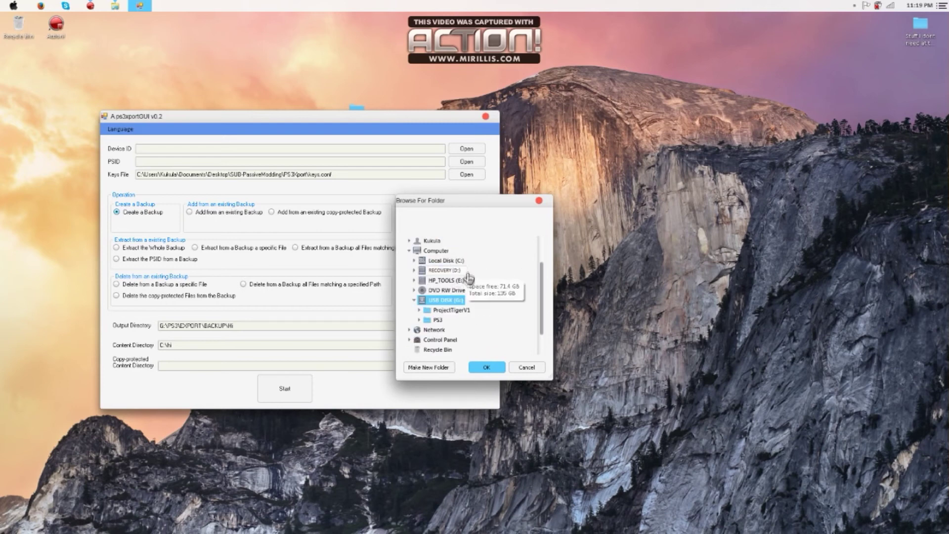
{"action": "double_click", "coordinate": [438, 319]}
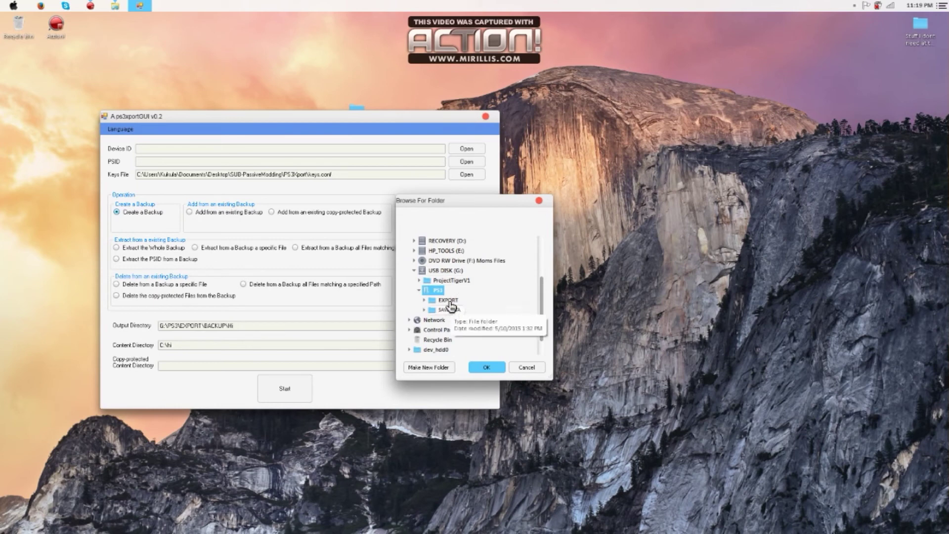
{"action": "double_click", "coordinate": [448, 301]}
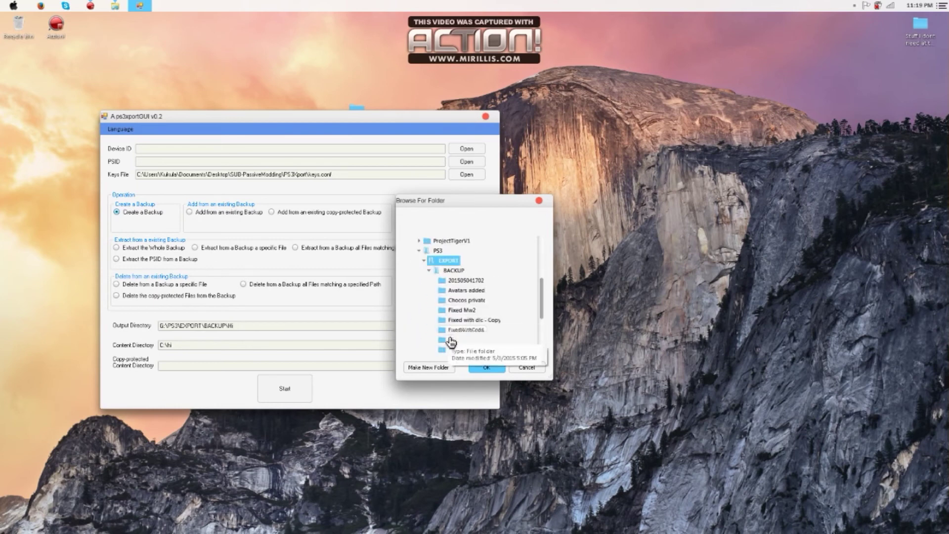
{"action": "right_click", "coordinate": [450, 340]}
{"action": "left_click", "coordinate": [479, 465]}
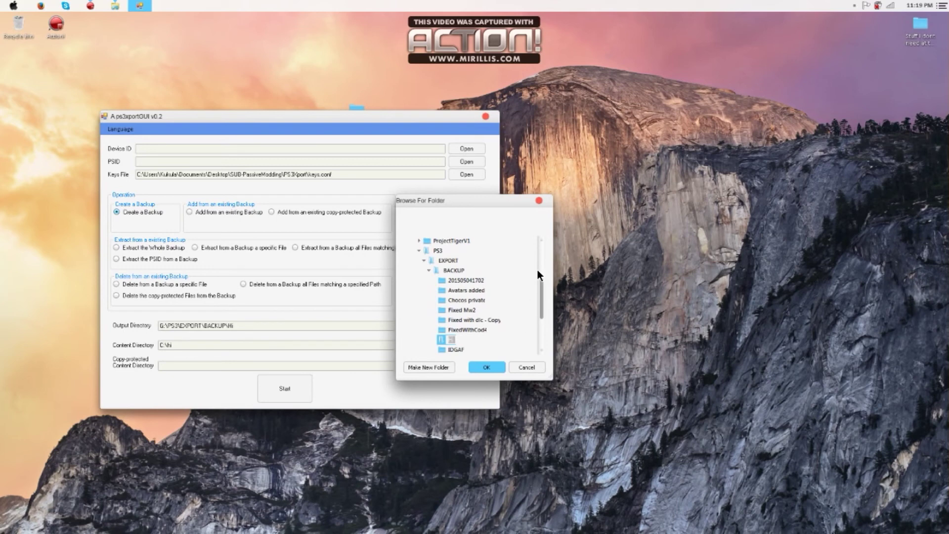
{"action": "type", "text": "Hii"}
{"action": "left_click", "coordinate": [491, 365]}
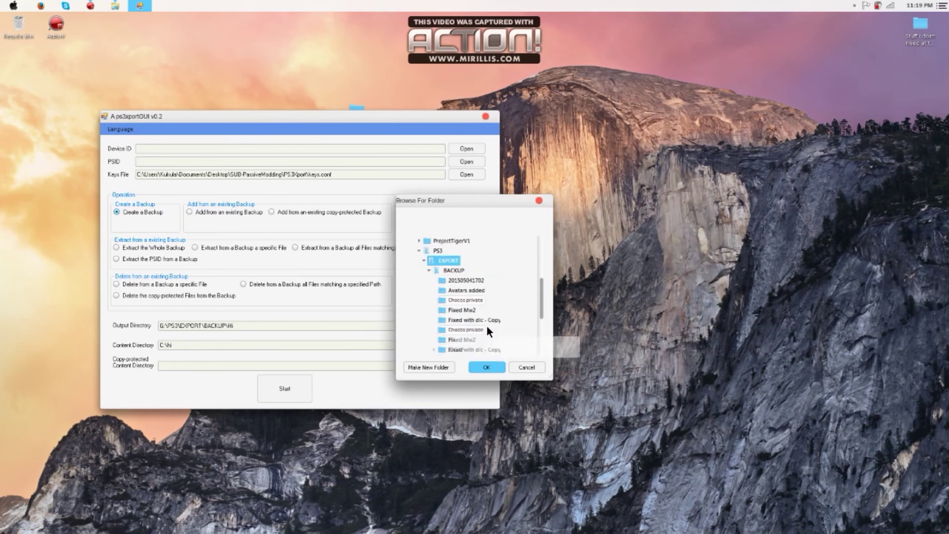
{"action": "left_click", "coordinate": [463, 340]}
{"action": "left_click", "coordinate": [486, 366]}
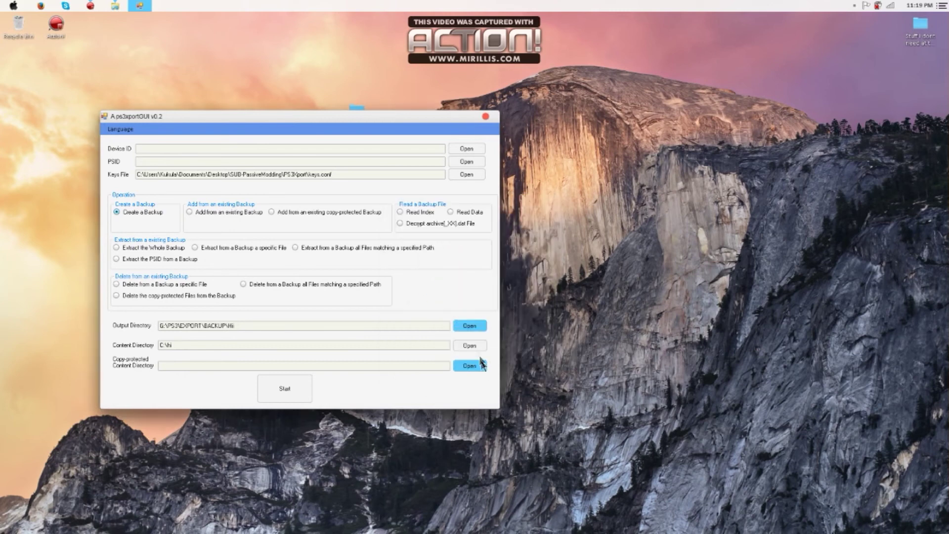
Start creating the backup and agree to delete the existing output directory.
{"action": "left_click", "coordinate": [286, 387]}
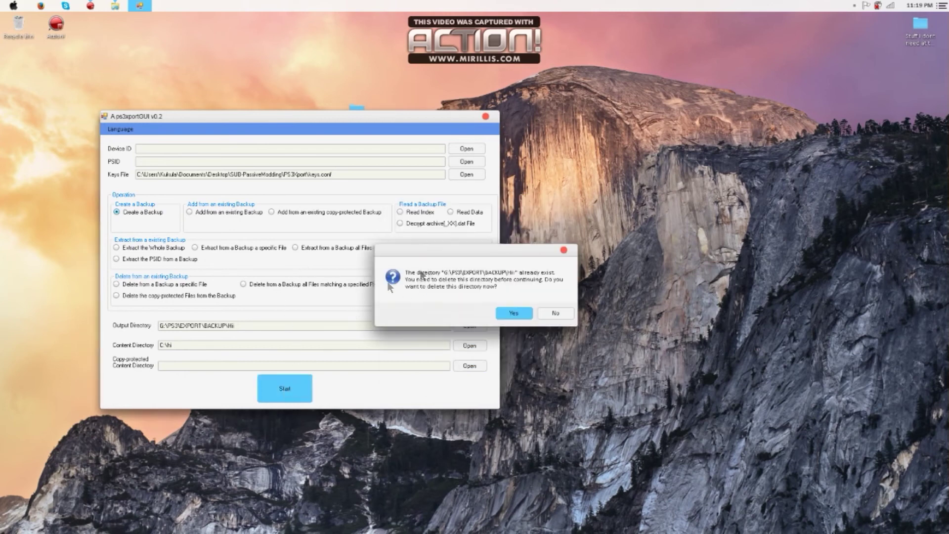
{"action": "left_click", "coordinate": [509, 313]}
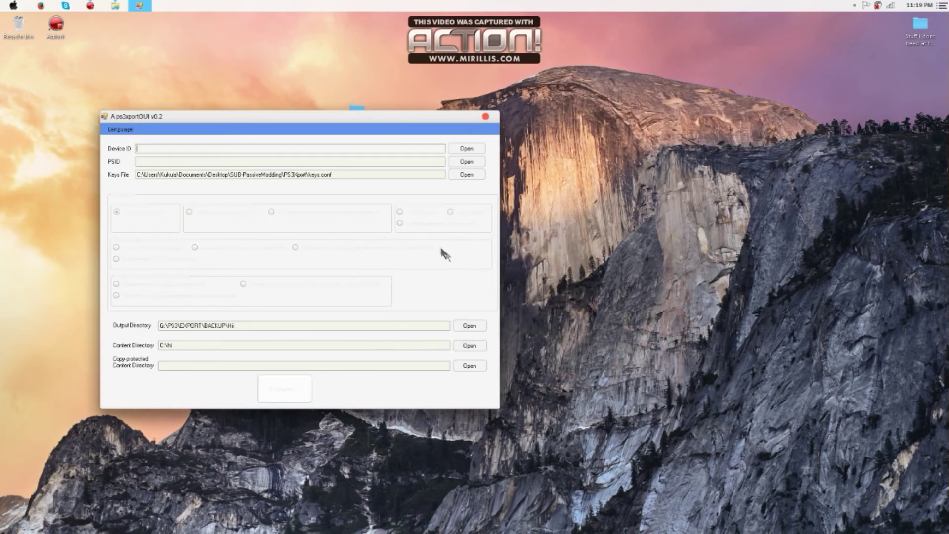
{"action": "left_click_drag", "start_coordinate": [459, 116], "coordinate": [517, 81]}
{"action": "left_click", "coordinate": [305, 303]}
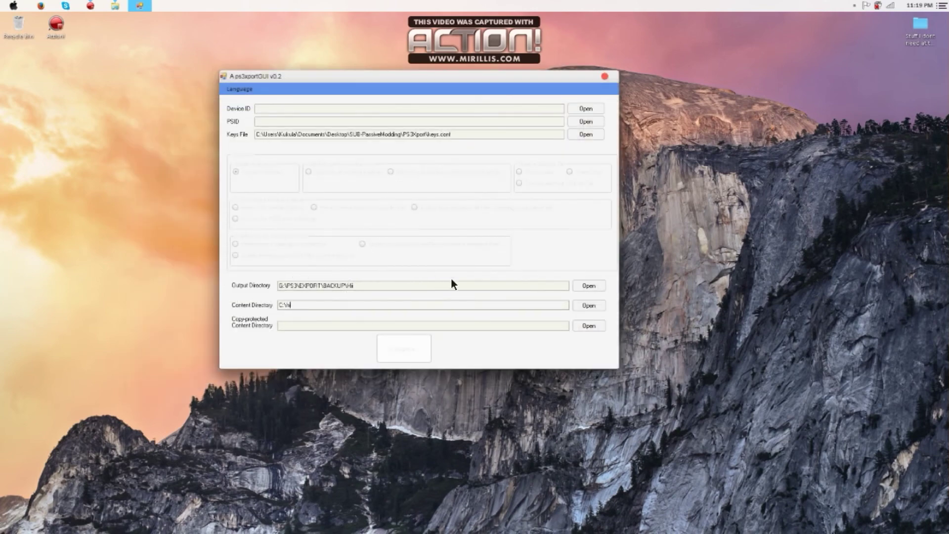
{"action": "double_click", "coordinate": [399, 287]}
{"action": "left_click", "coordinate": [404, 283]}
{"action": "left_click", "coordinate": [318, 307]}
{"action": "left_click_drag", "start_coordinate": [377, 286], "coordinate": [265, 291]}
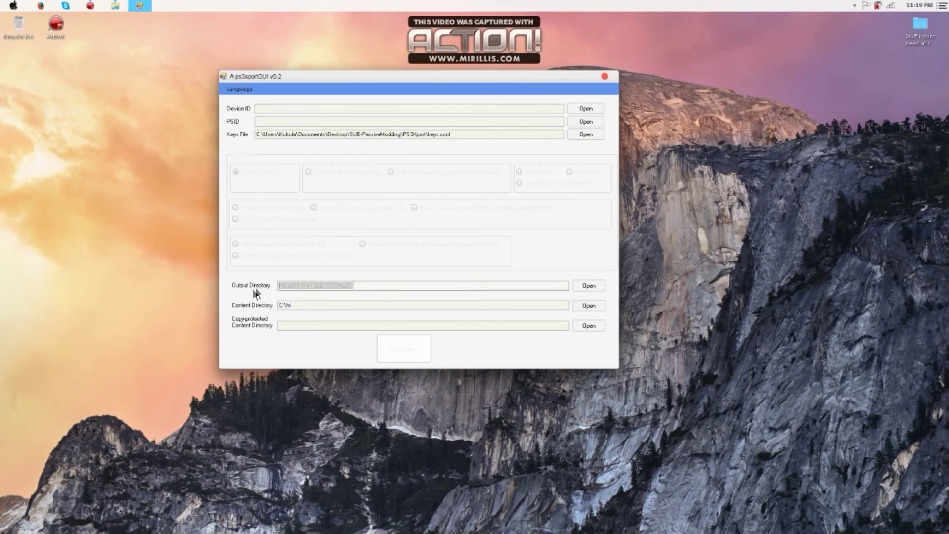
{"action": "left_click_drag", "start_coordinate": [440, 75], "coordinate": [550, 63]}
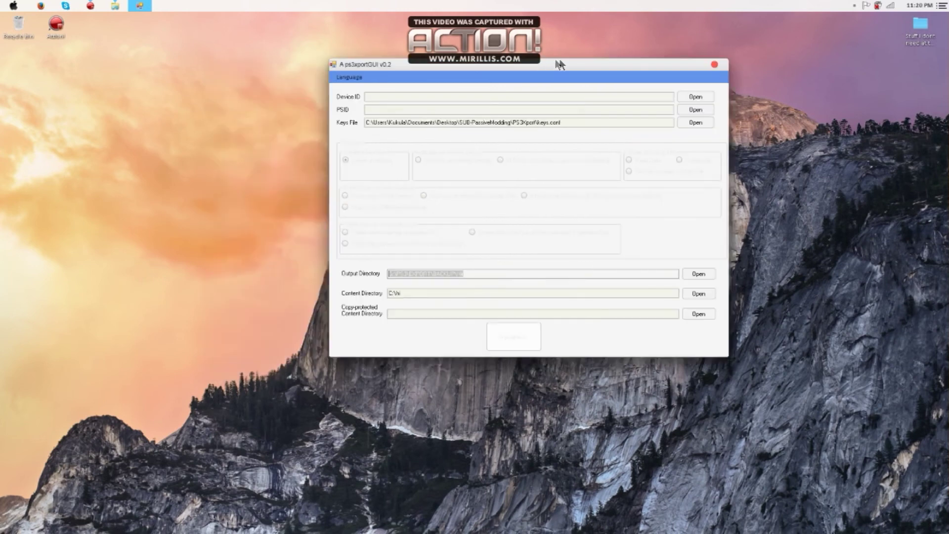
{"action": "left_click", "coordinate": [429, 293]}
{"action": "left_click_drag", "start_coordinate": [491, 275], "coordinate": [353, 267]}
{"action": "left_click", "coordinate": [211, 263]}
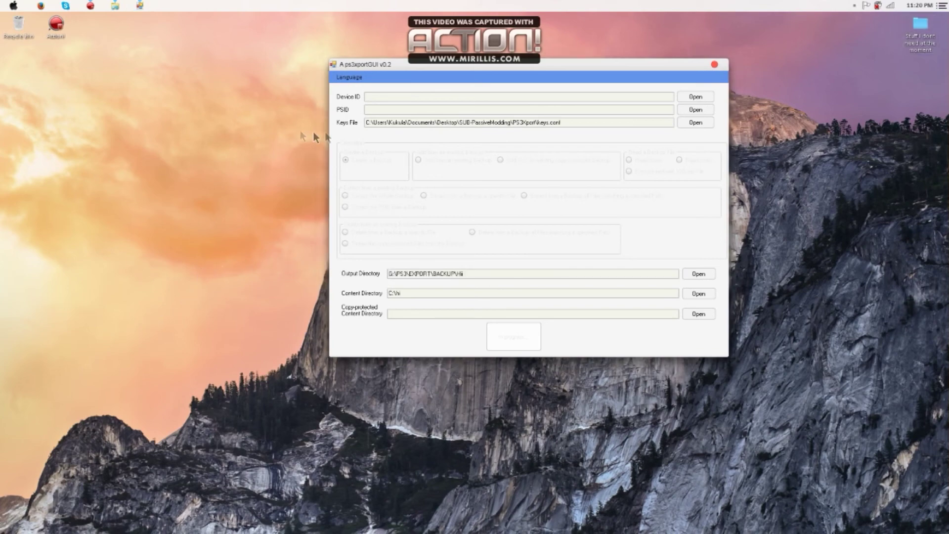
{"action": "left_click_drag", "start_coordinate": [562, 62], "coordinate": [447, 47]}
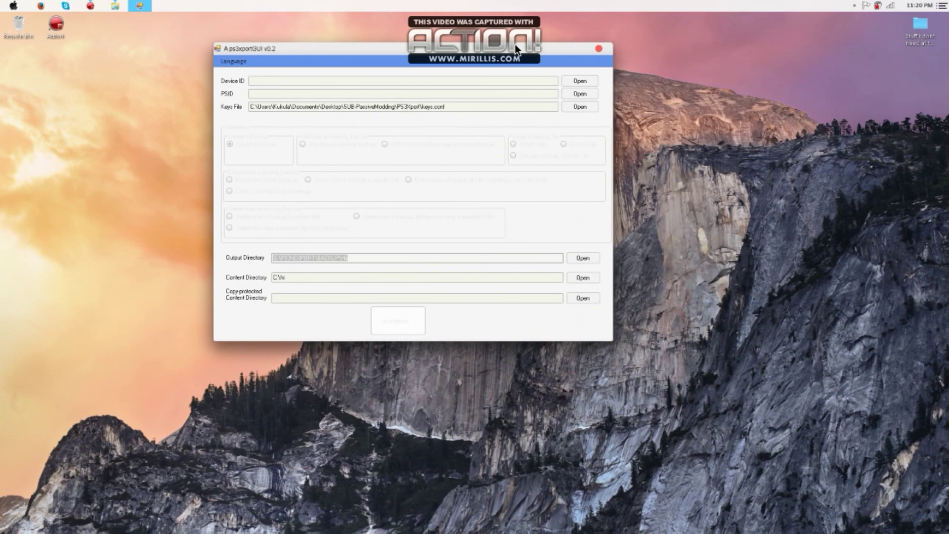
{"action": "left_click_drag", "start_coordinate": [516, 44], "coordinate": [427, 92]}
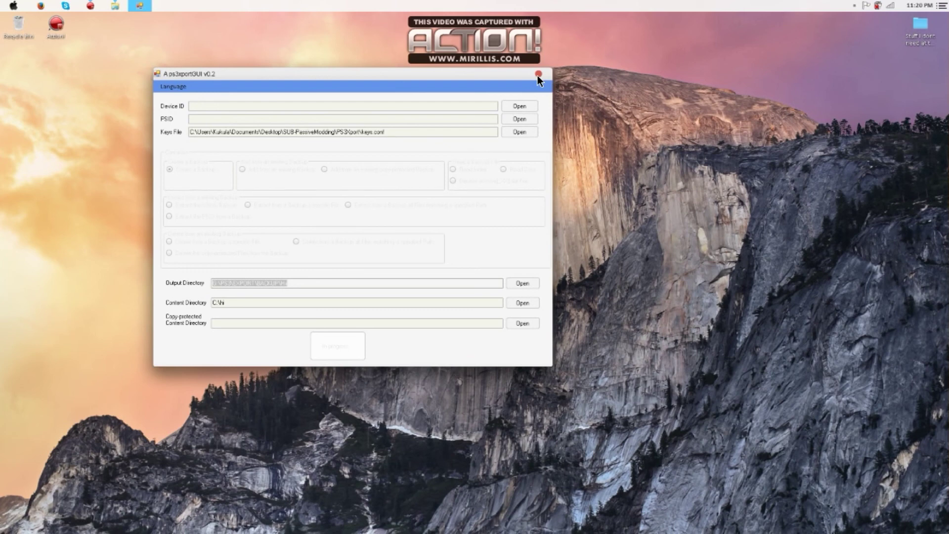
{"action": "right_click", "coordinate": [672, 117]}
{"action": "left_click", "coordinate": [648, 90]}
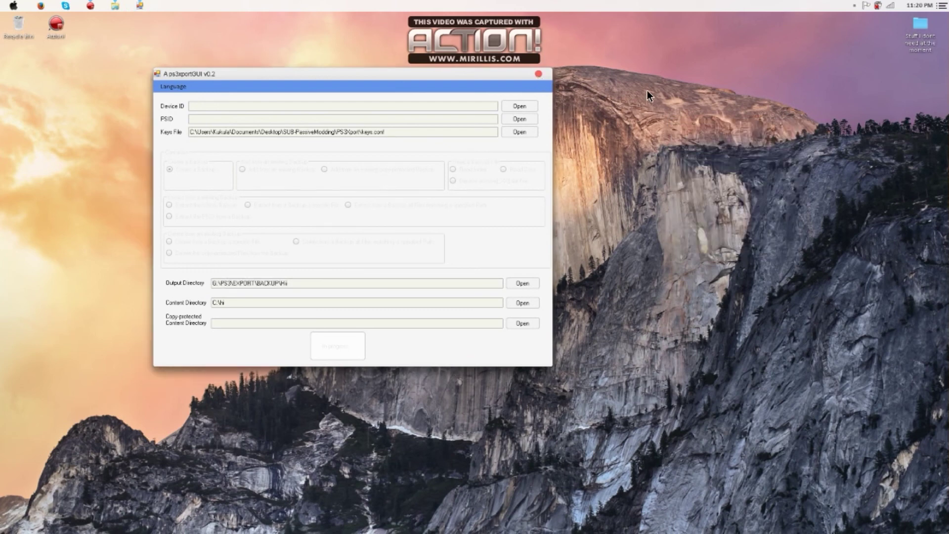
Close the ps3xportGUI program and confirm exiting while the operation is in progress.
{"action": "right_click", "coordinate": [138, 2]}
{"action": "left_click", "coordinate": [144, 50]}
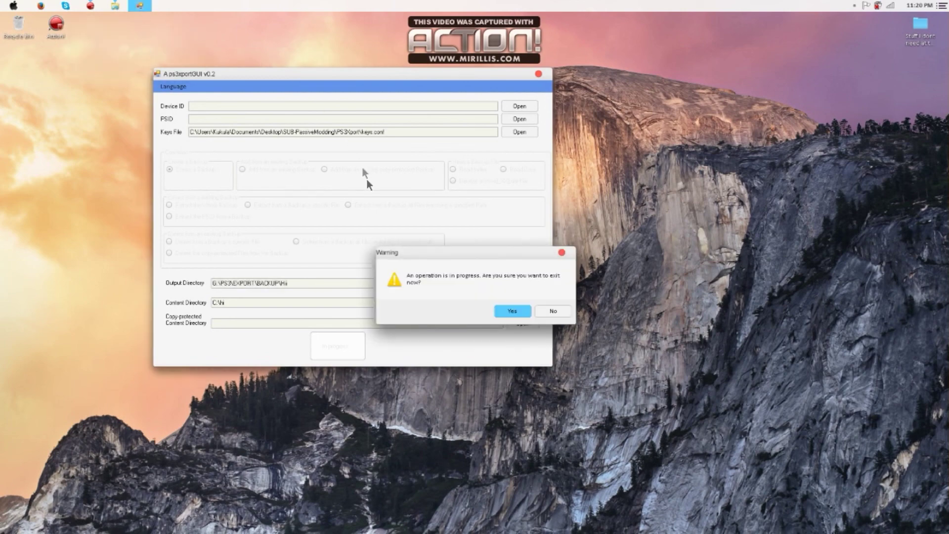
{"action": "left_click", "coordinate": [512, 311]}
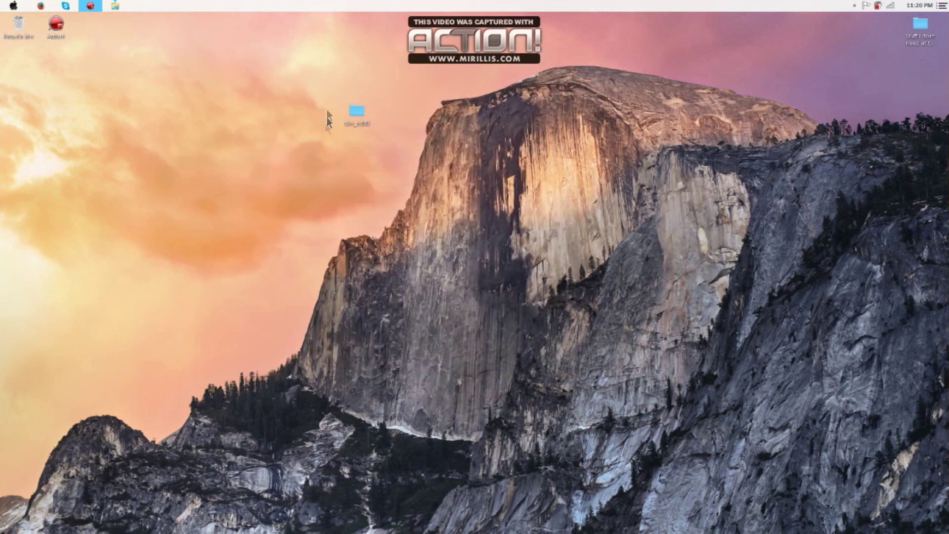
Move the dev_hdd0 folder on the desktop beside the folder of stuff not needed at the moment.
{"action": "left_click_drag", "start_coordinate": [352, 117], "coordinate": [871, 32]}
{"action": "right_click", "coordinate": [419, 126]}
{"action": "left_click", "coordinate": [168, 174]}
{"action": "right_click", "coordinate": [796, 90]}
{"action": "left_click", "coordinate": [337, 156]}
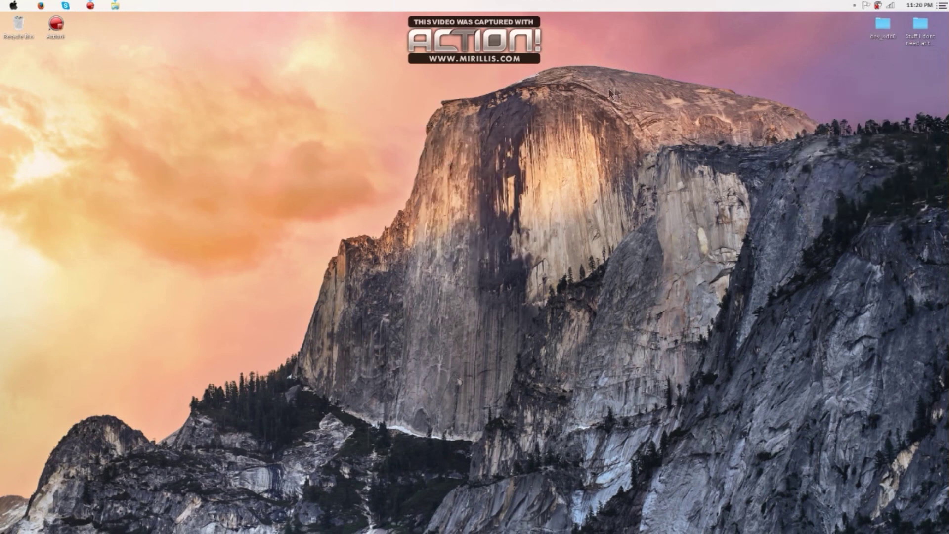
{"action": "mouse_move", "coordinate": [19, 24]}
{"action": "left_mouse_down"}
{"action": "mouse_move", "coordinate": [238, 138]}
{"action": "mouse_move", "coordinate": [12, 31]}
{"action": "left_mouse_up"}
{"action": "left_click_drag", "start_coordinate": [138, 26], "coordinate": [444, 382]}
{"action": "left_click_drag", "start_coordinate": [944, 16], "coordinate": [896, 49]}
{"action": "left_click_drag", "start_coordinate": [539, 14], "coordinate": [2, 518]}
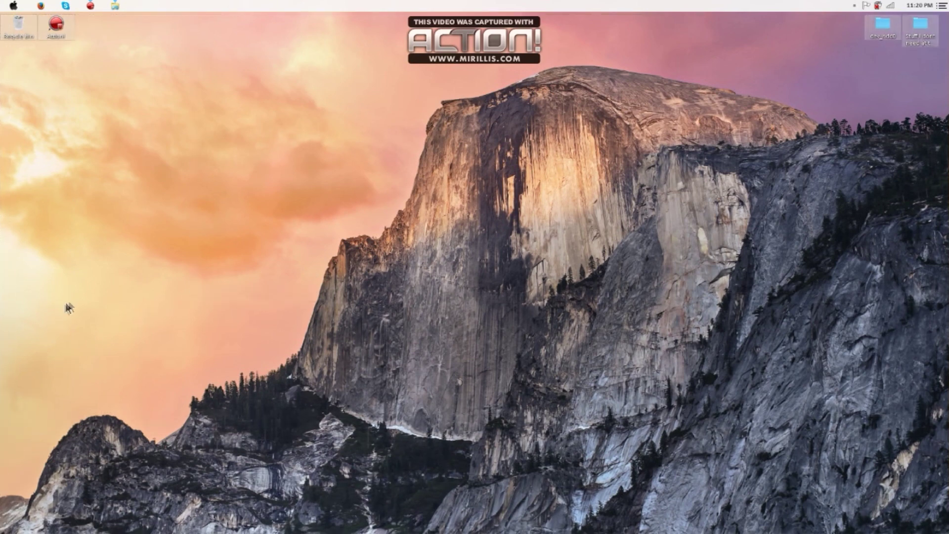
{"action": "left_click", "coordinate": [222, 193]}
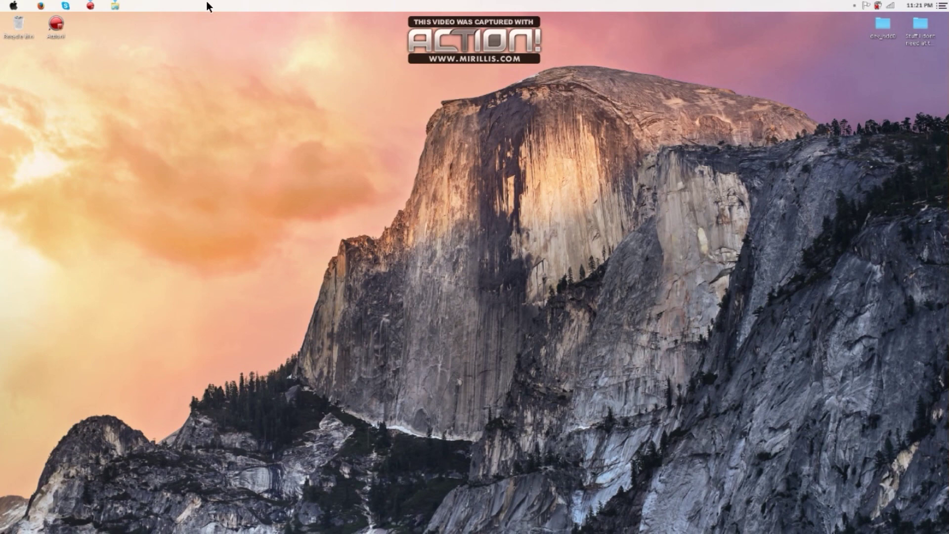
Restore the minimized PS3Xport folder window and close it.
{"action": "left_click", "coordinate": [111, 5]}
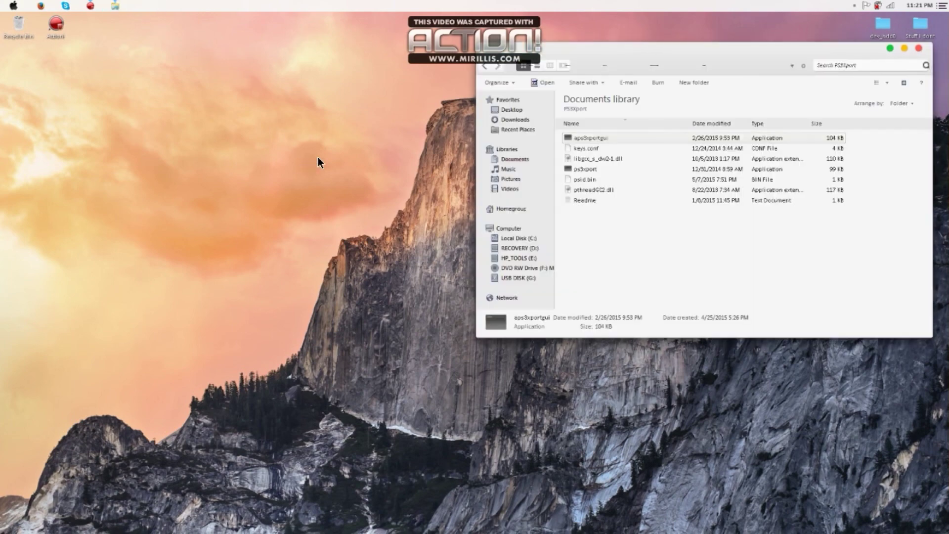
{"action": "left_click", "coordinate": [919, 47]}
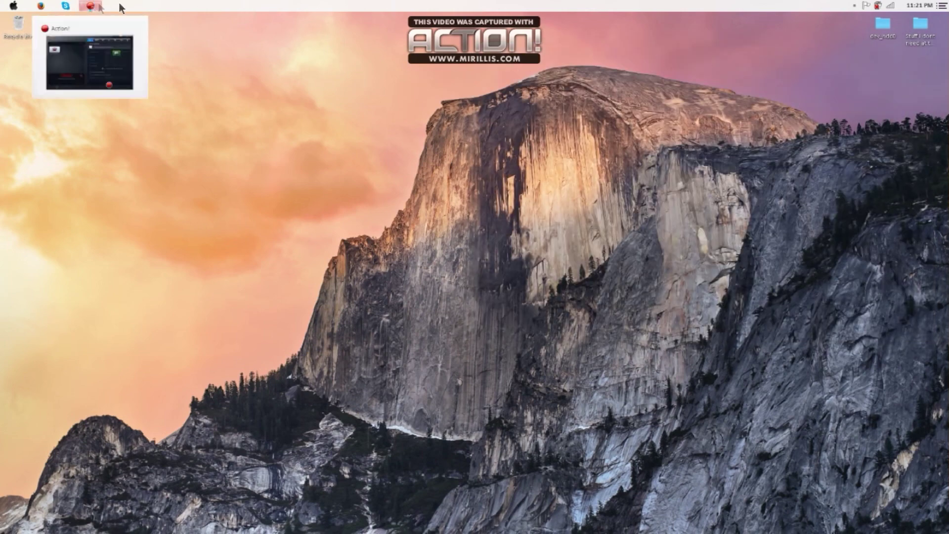
{"action": "left_click", "coordinate": [93, 6]}
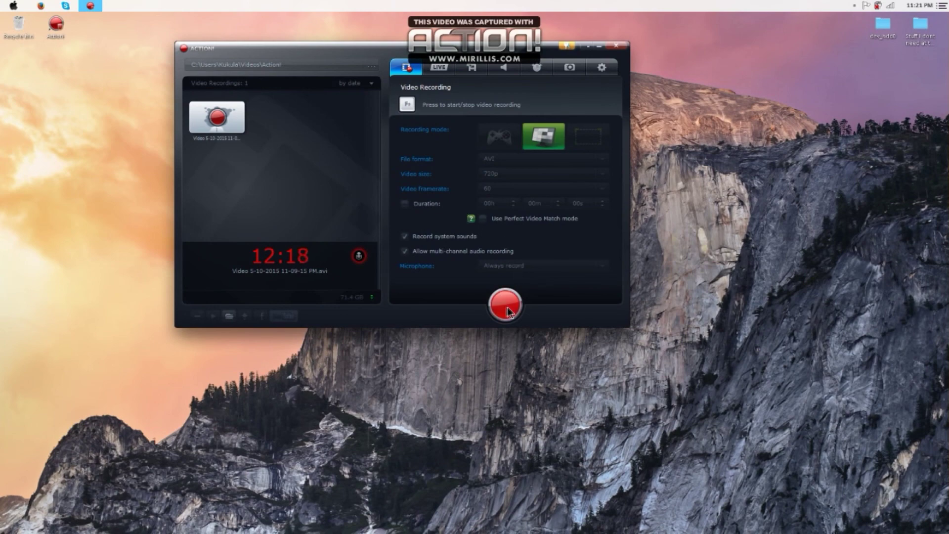
{"action": "left_click_drag", "start_coordinate": [528, 46], "coordinate": [533, 71]}
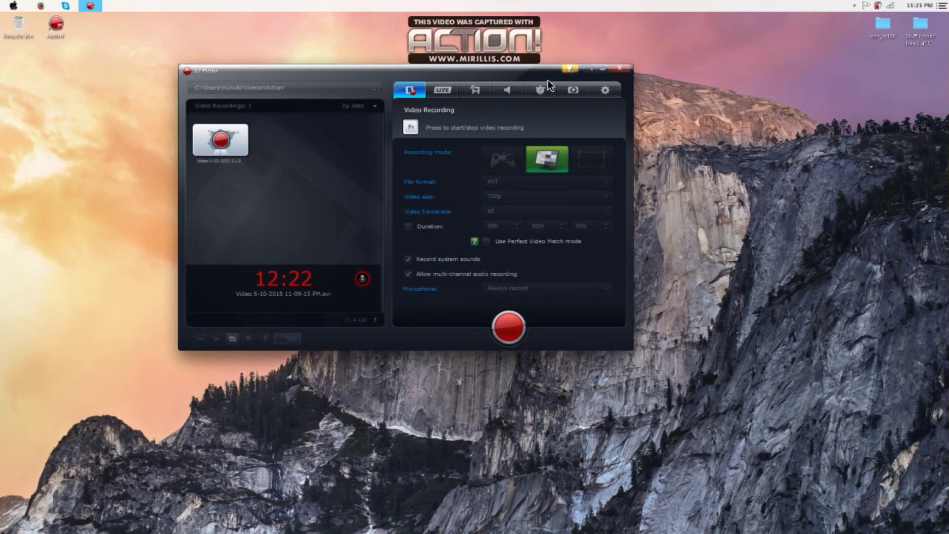
{"action": "mouse_move", "coordinate": [544, 74]}
{"action": "left_mouse_down"}
{"action": "mouse_move", "coordinate": [574, 4]}
{"action": "mouse_move", "coordinate": [455, 59]}
{"action": "mouse_move", "coordinate": [318, 169]}
{"action": "mouse_move", "coordinate": [3, 71]}
{"action": "mouse_move", "coordinate": [485, 112]}
{"action": "mouse_move", "coordinate": [502, 107]}
{"action": "mouse_move", "coordinate": [528, 69]}
{"action": "left_mouse_up"}
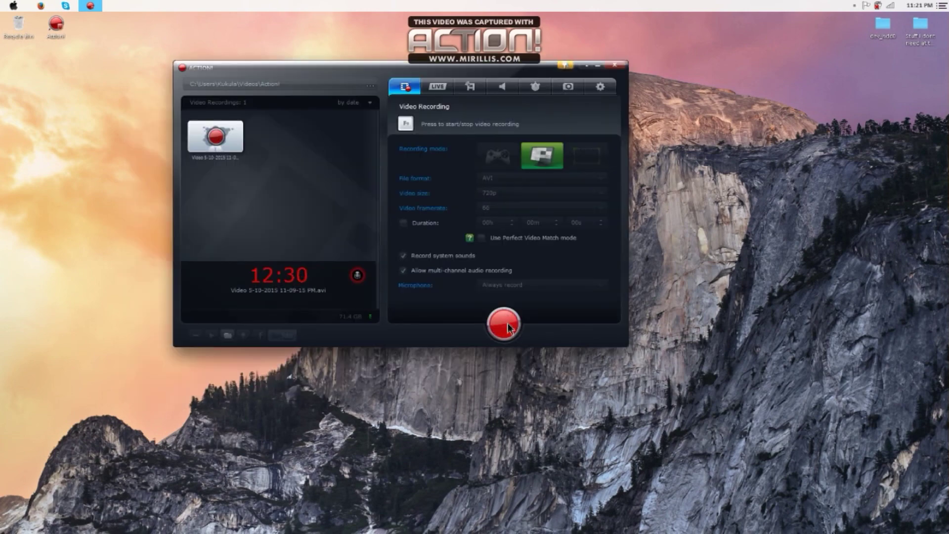